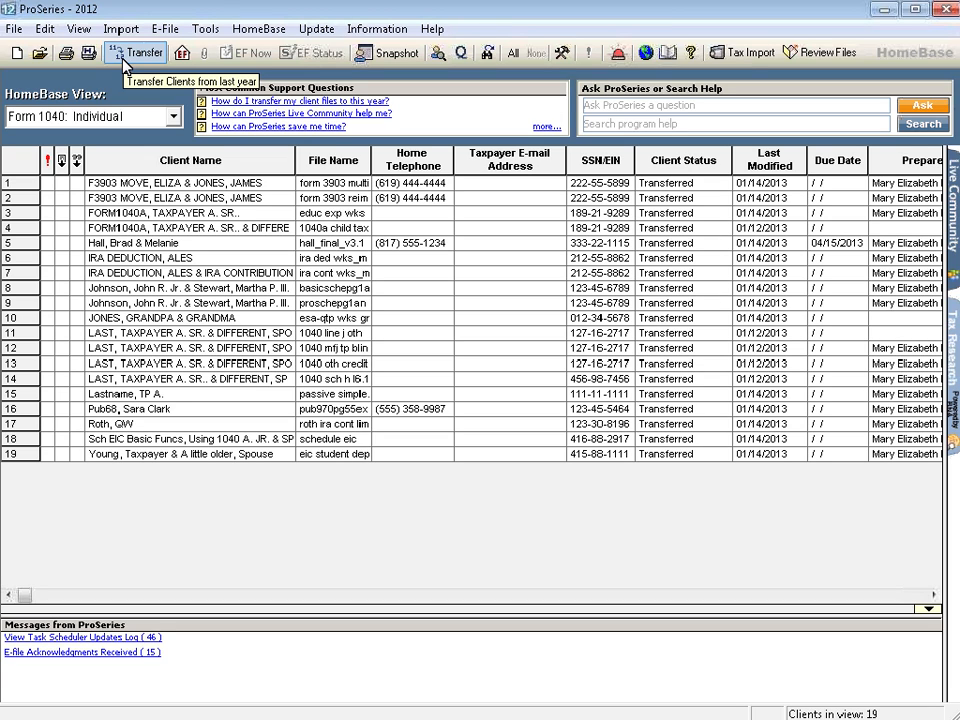
View the client snapshot for the return with file name hall_final_v3.1, and close it.
click(350, 243)
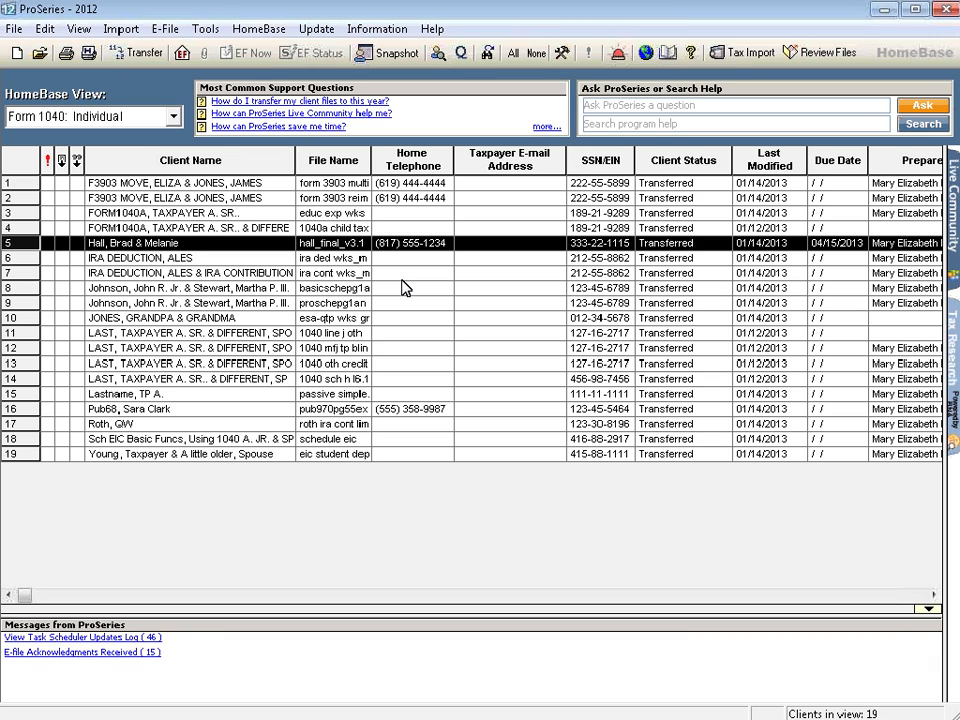
click(397, 53)
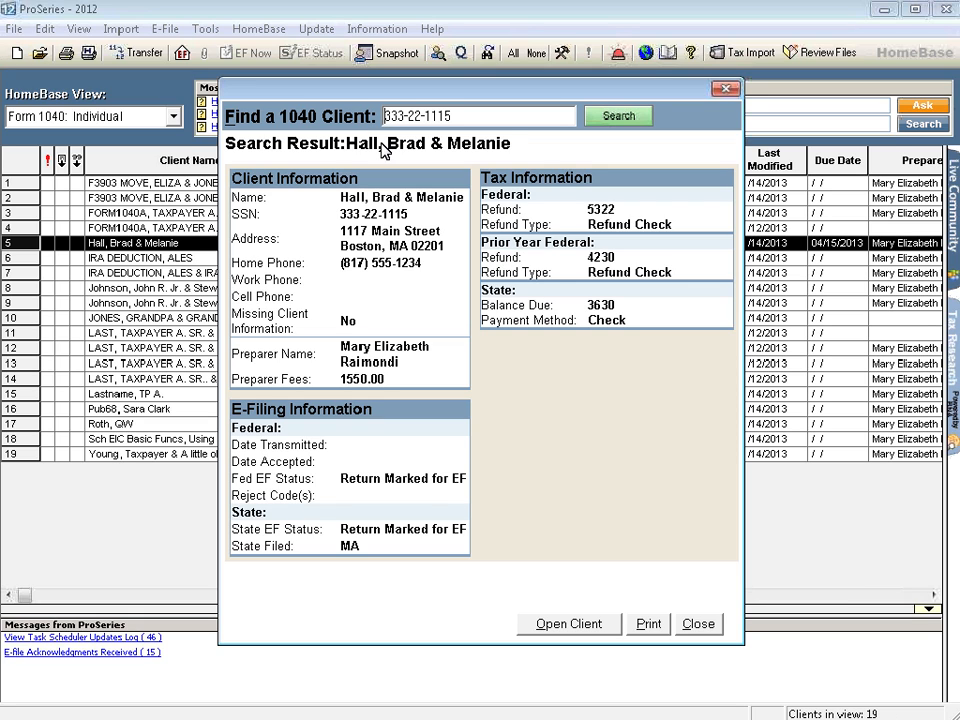
click(698, 623)
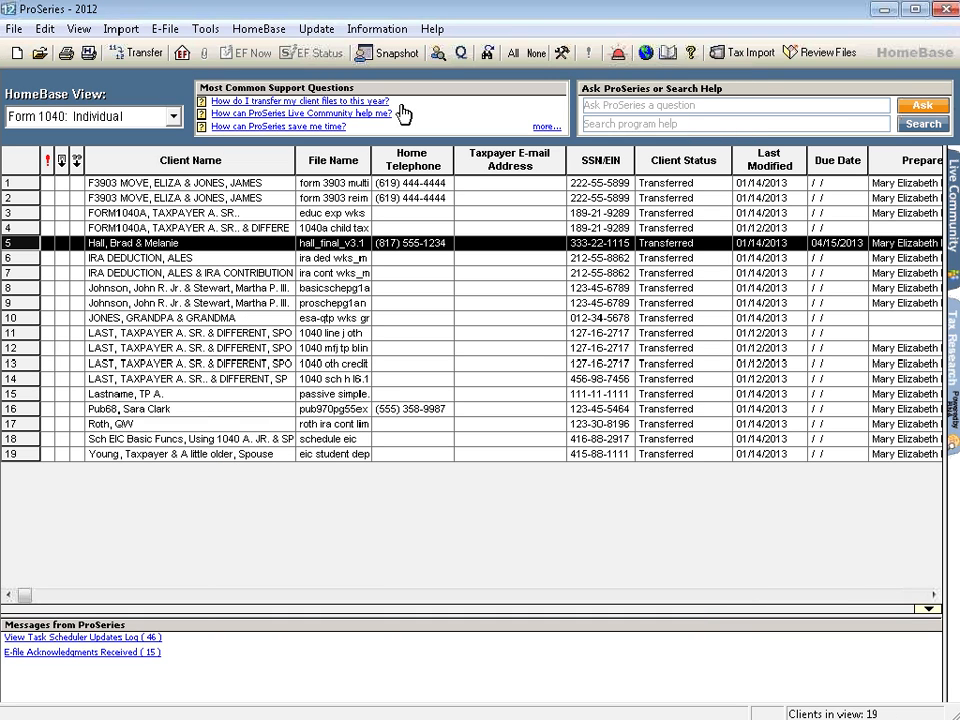
Run the Client Analyzer query "Has Schedule C or C-EZ" on 1040 Individual returns, and close the analyzer.
click(437, 55)
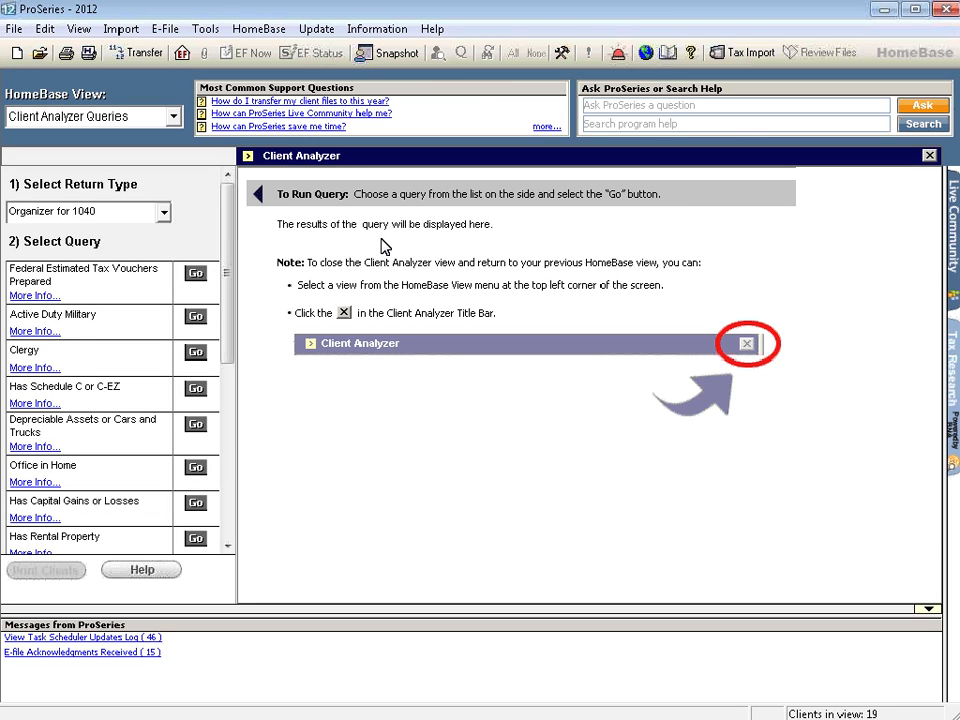
click(165, 216)
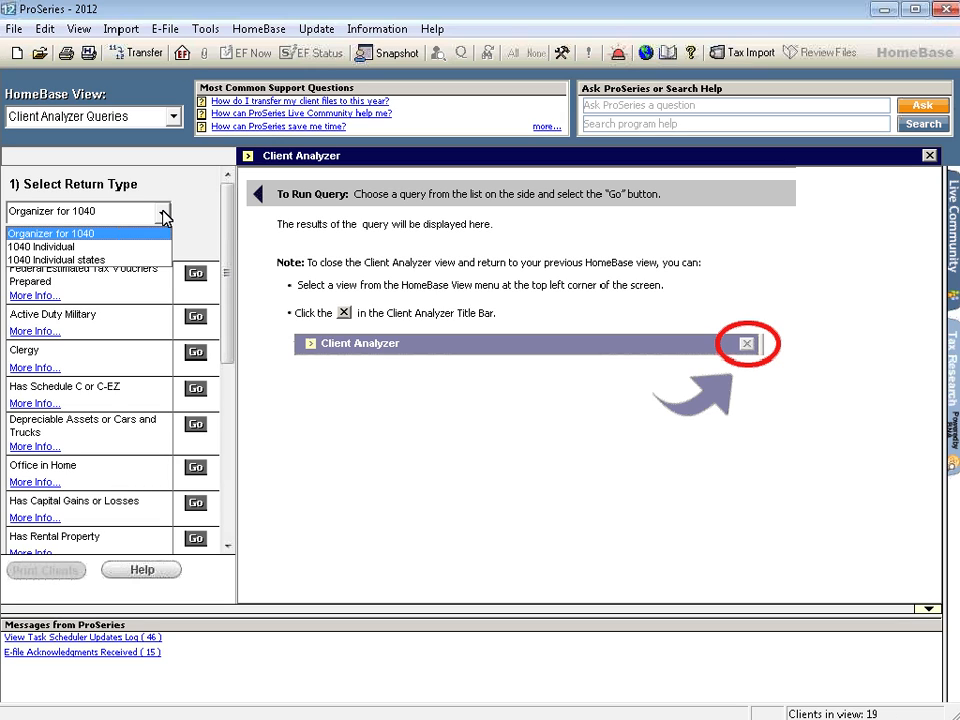
click(66, 248)
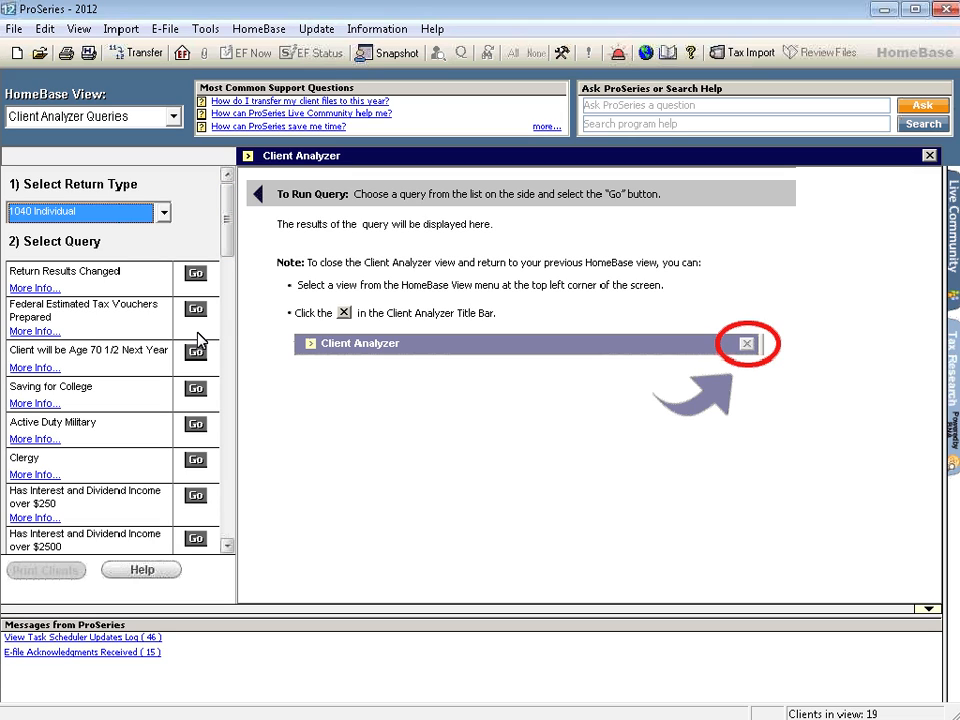
click(228, 546)
click(228, 546)
click(228, 546)
click(228, 546)
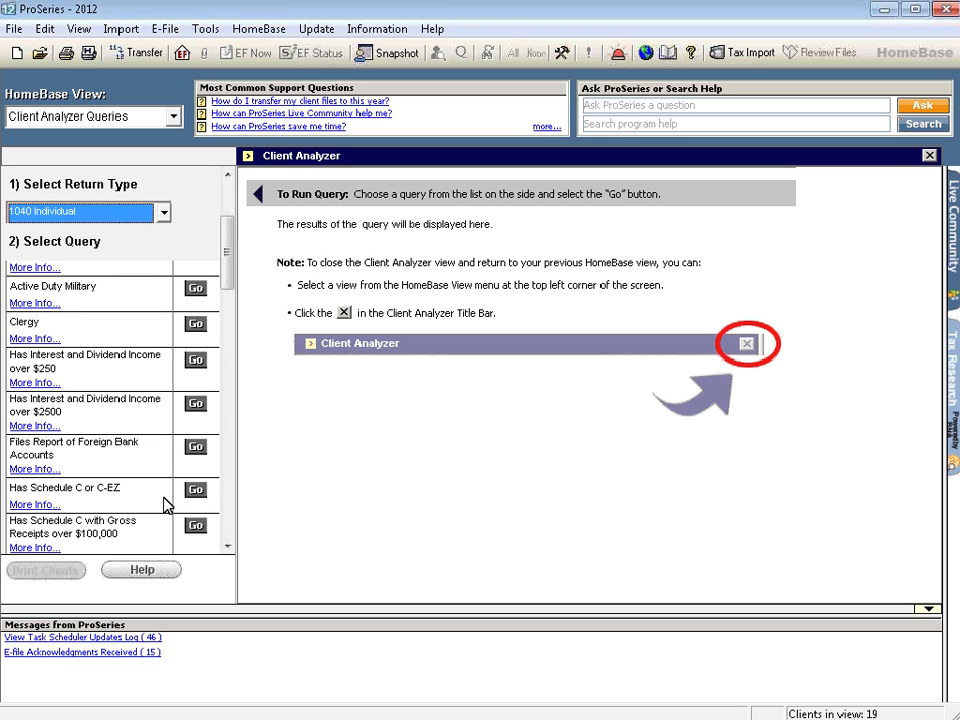
click(196, 490)
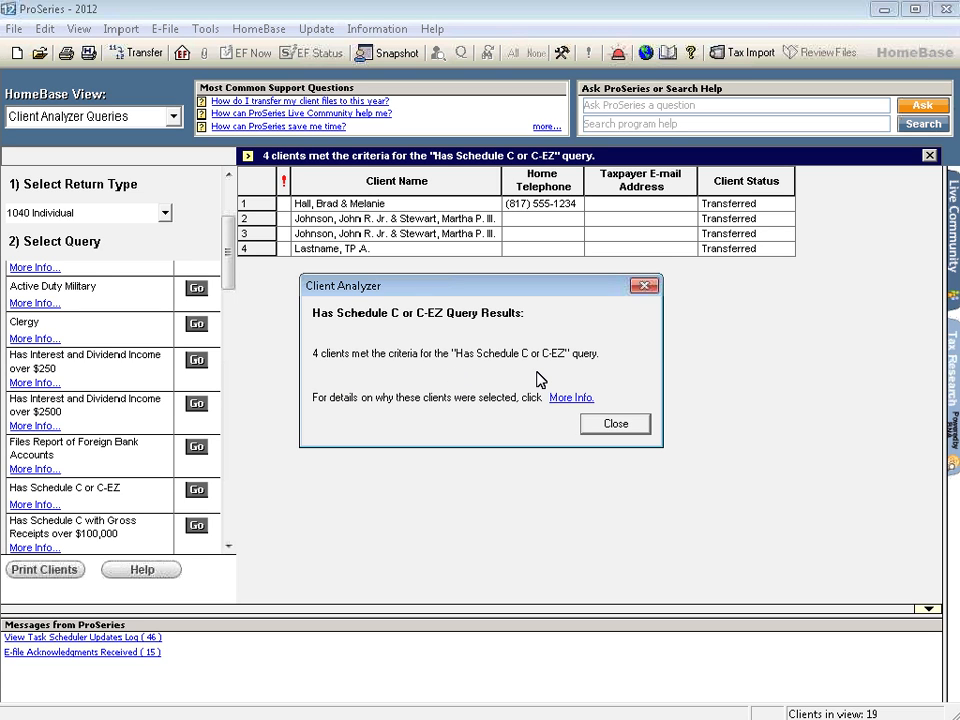
click(612, 428)
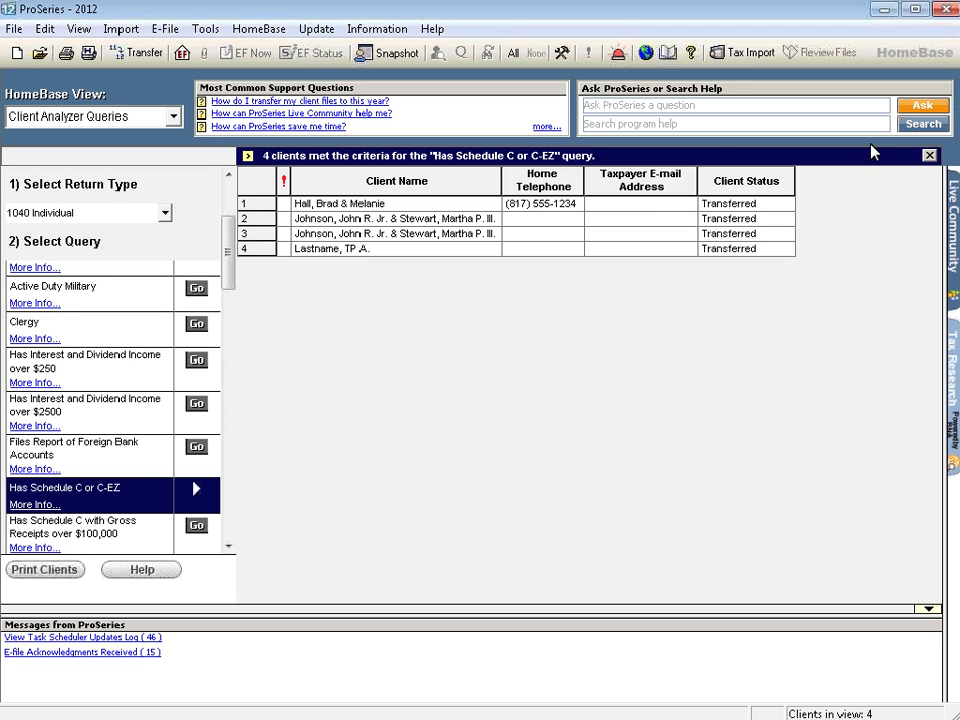
click(929, 155)
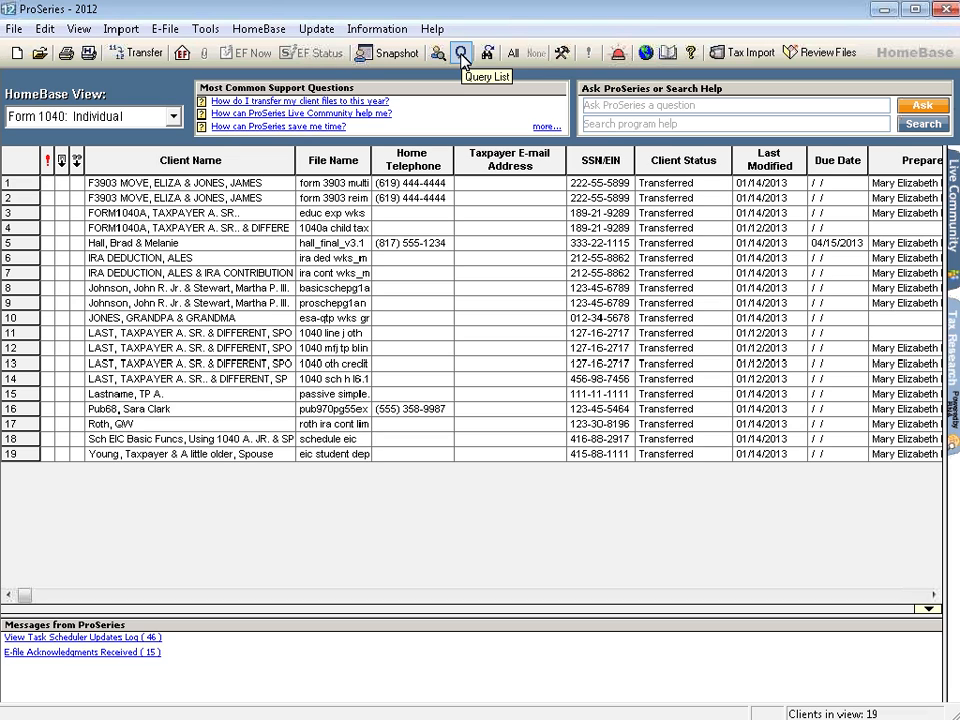
Query the Form 1040 Individual client list by Zip Code 91222.
click(461, 62)
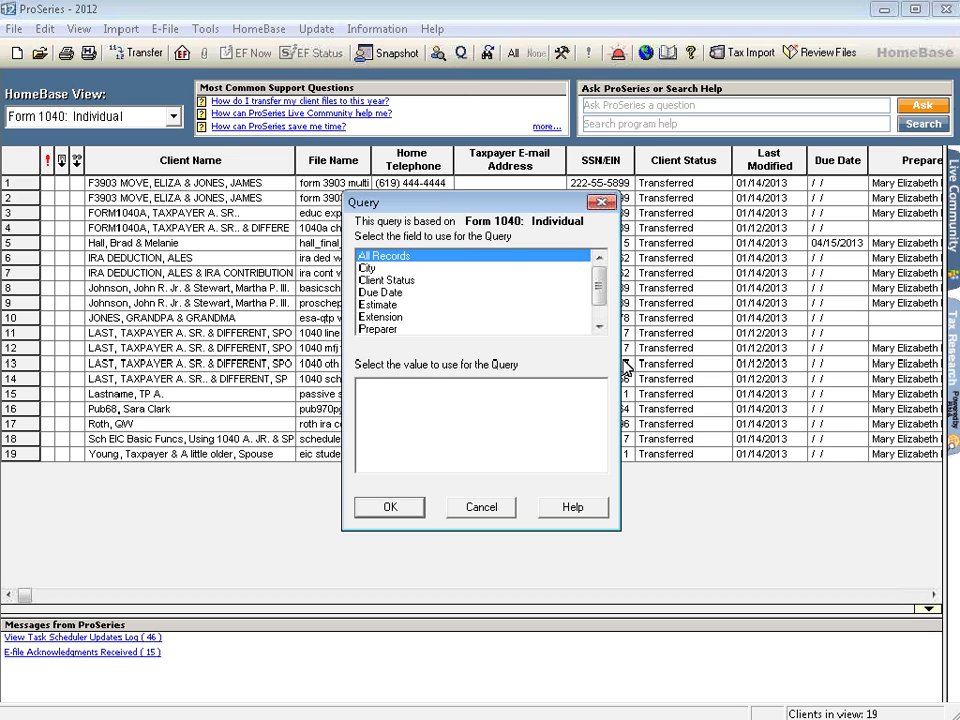
click(599, 327)
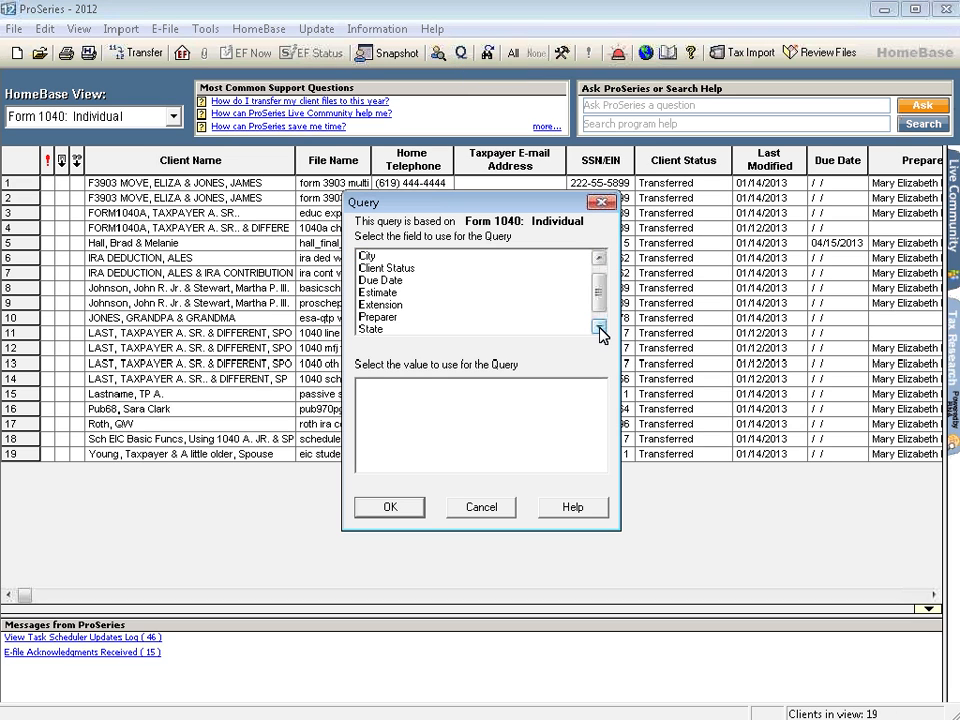
click(599, 327)
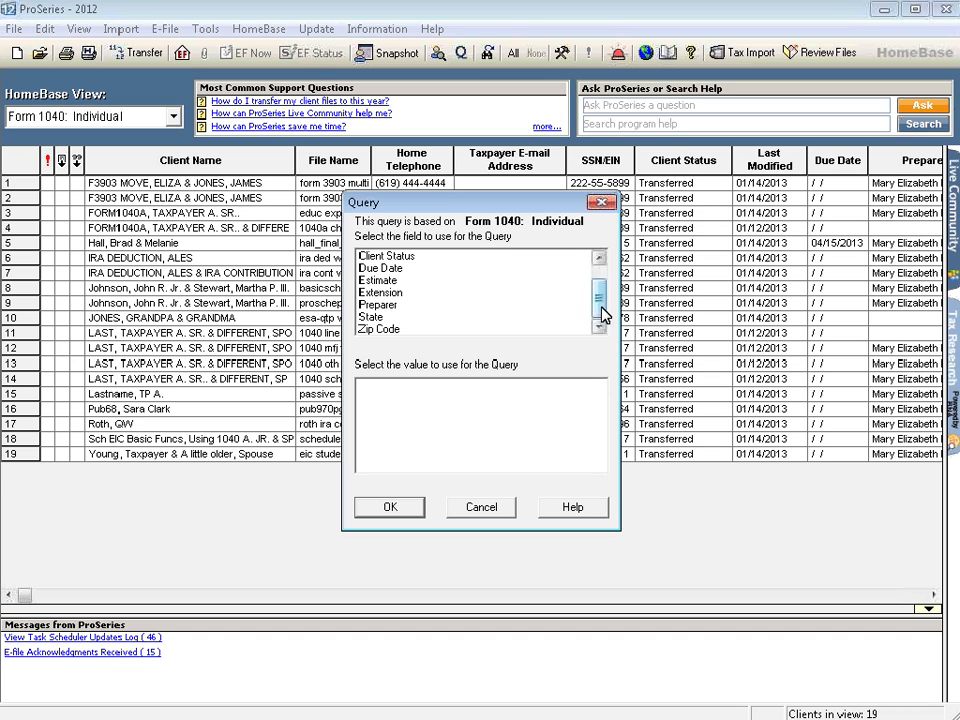
click(389, 331)
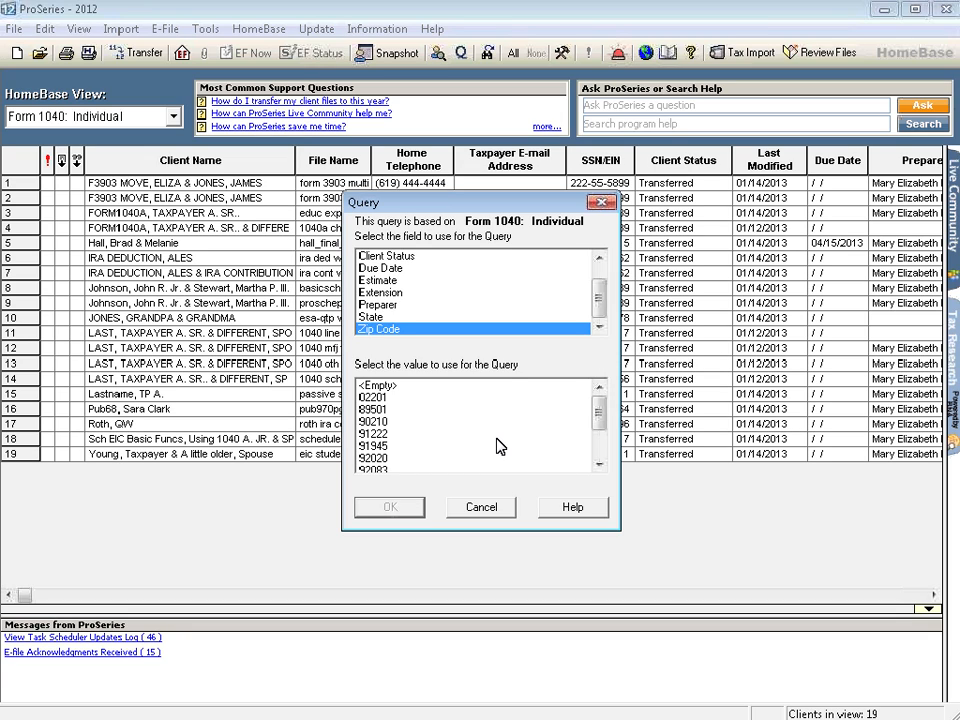
click(382, 434)
click(389, 507)
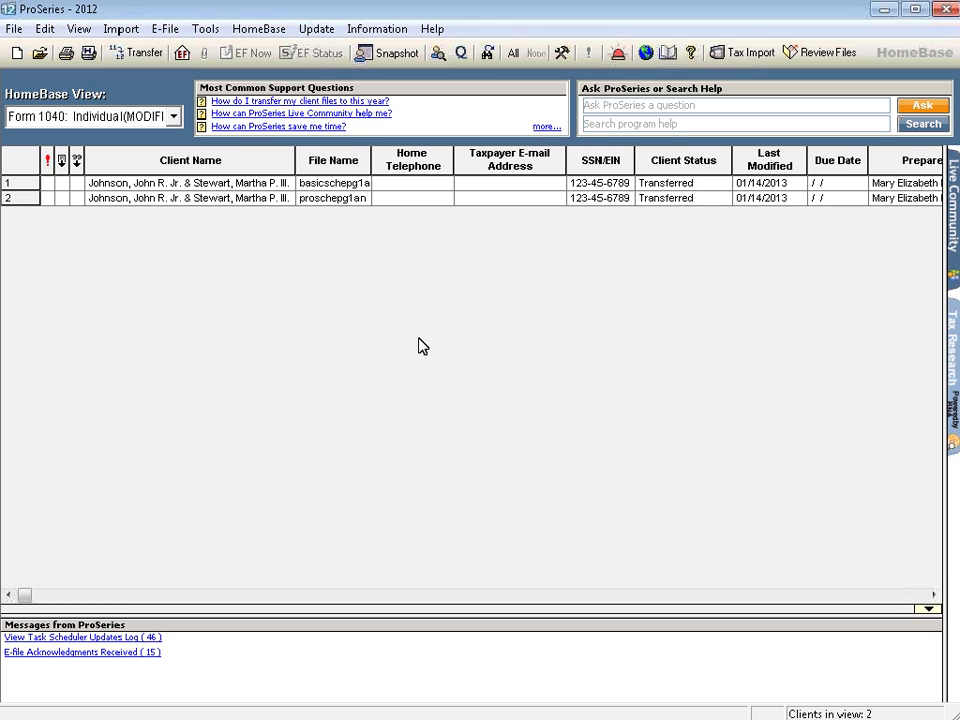
Search the filtered client list for a client by last name, and close the search.
click(488, 55)
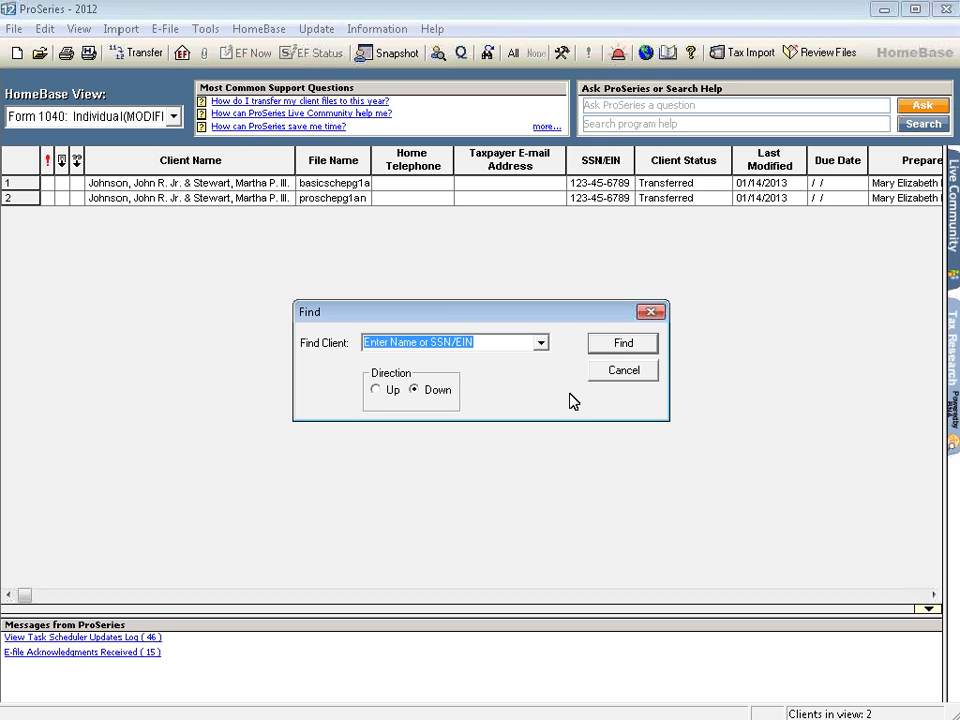
text(hall)
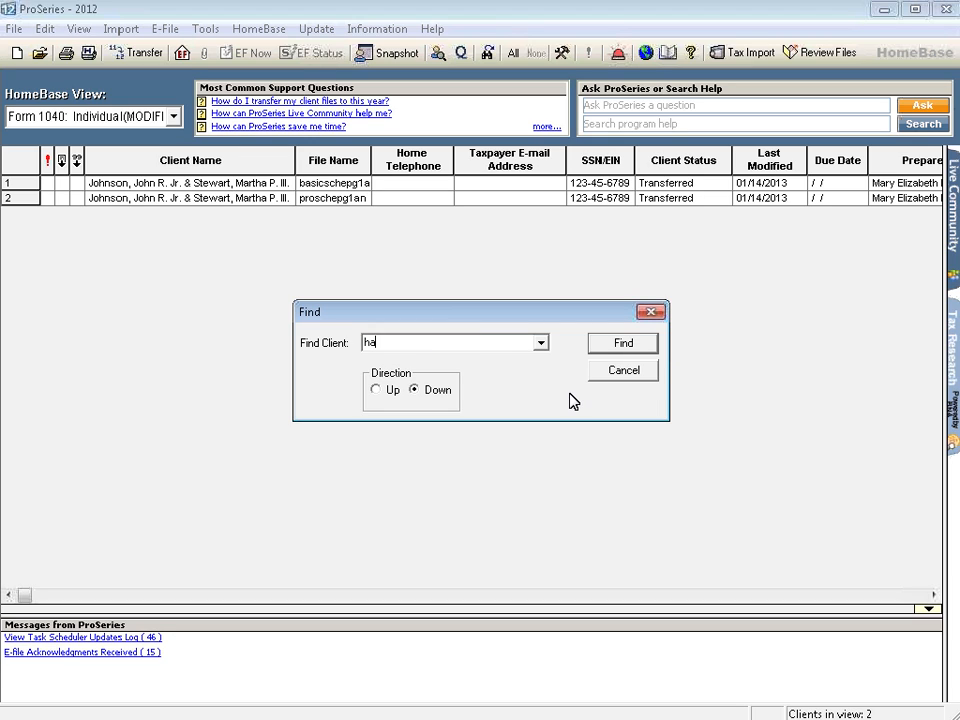
click(628, 342)
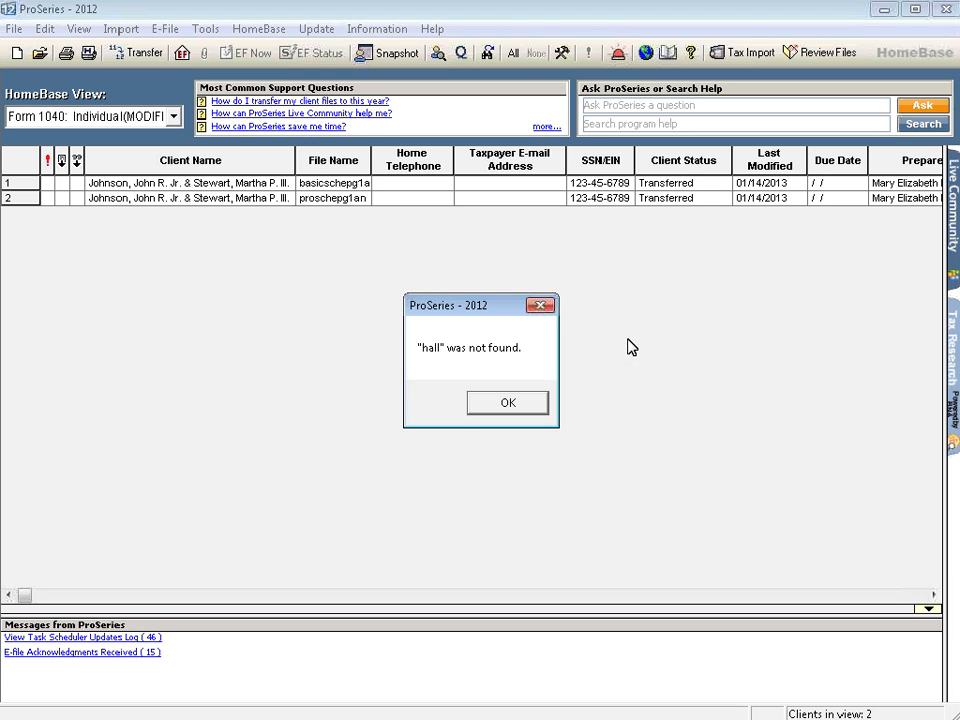
click(508, 404)
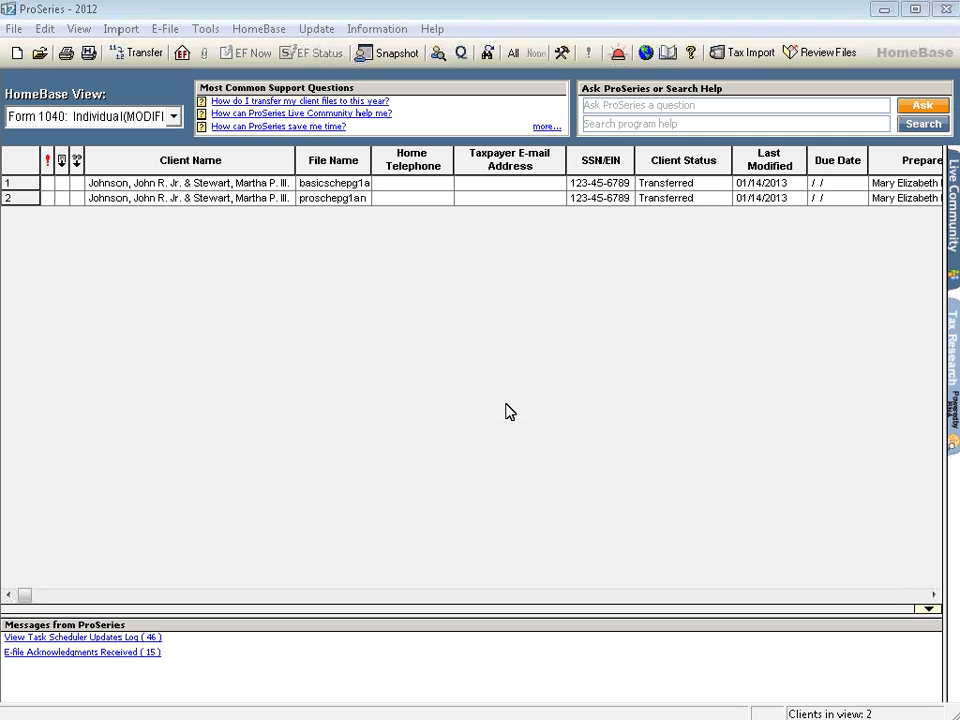
click(621, 370)
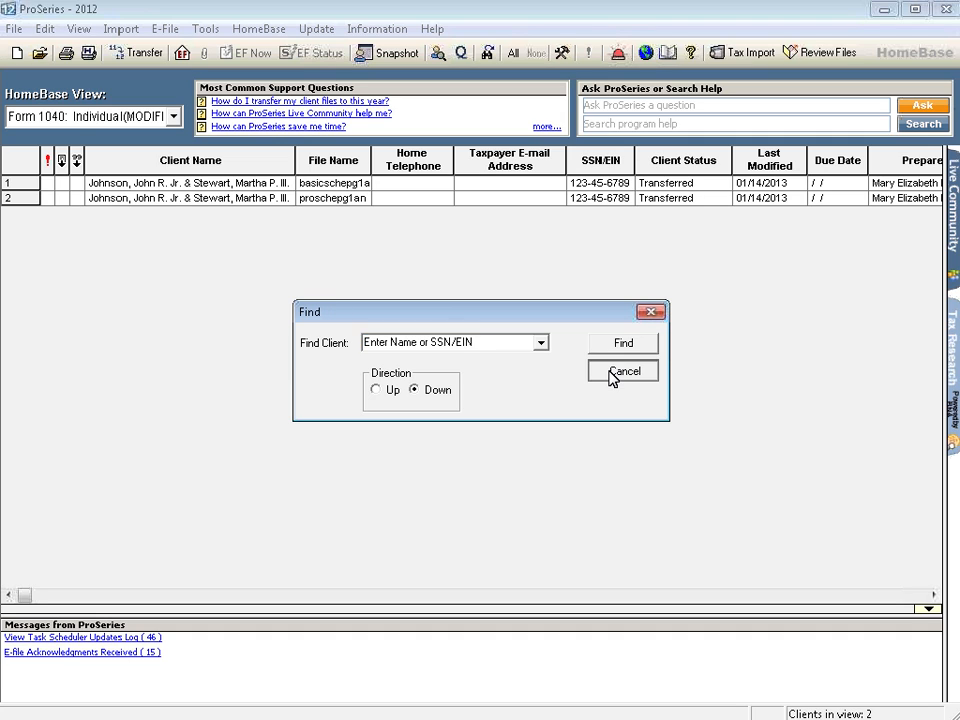
Restore the full Form 1040: Individual view, proceeding without saving the query changes.
click(174, 117)
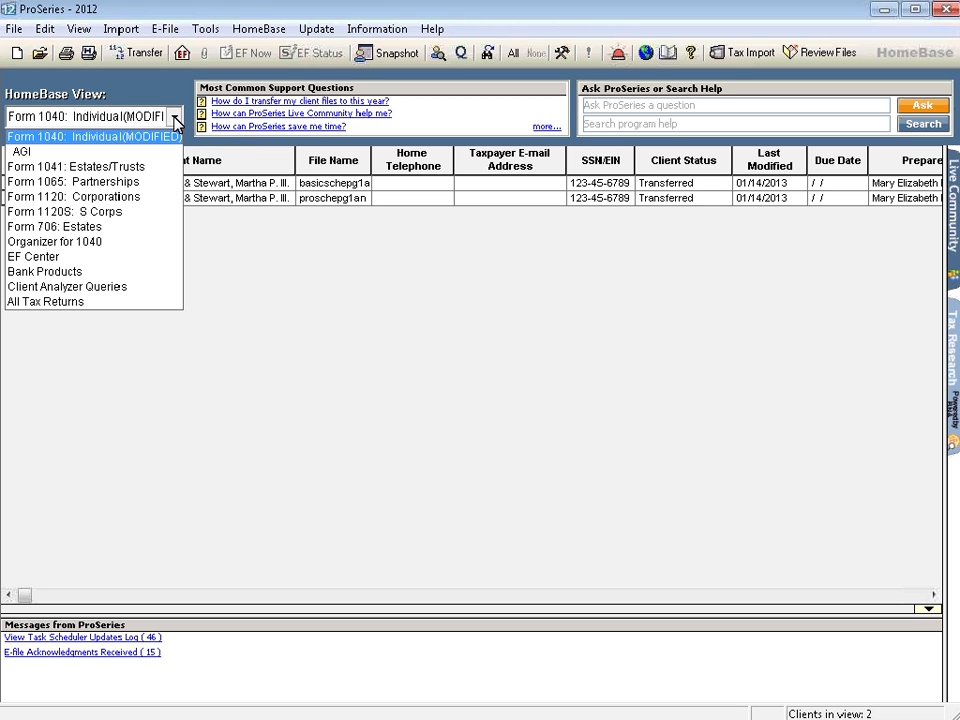
click(50, 140)
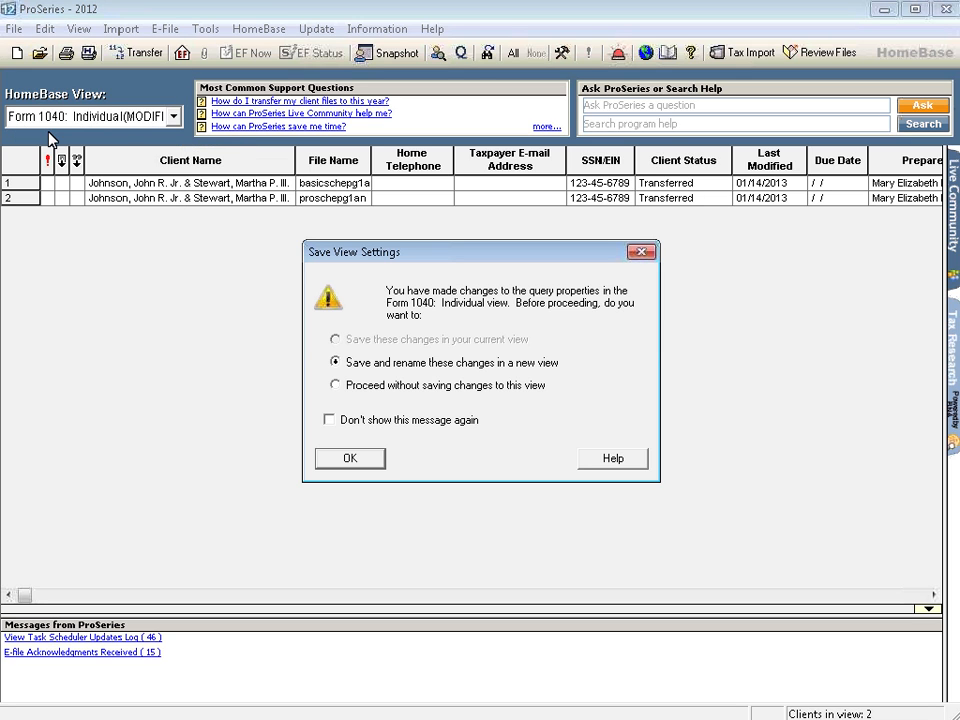
click(336, 385)
click(349, 459)
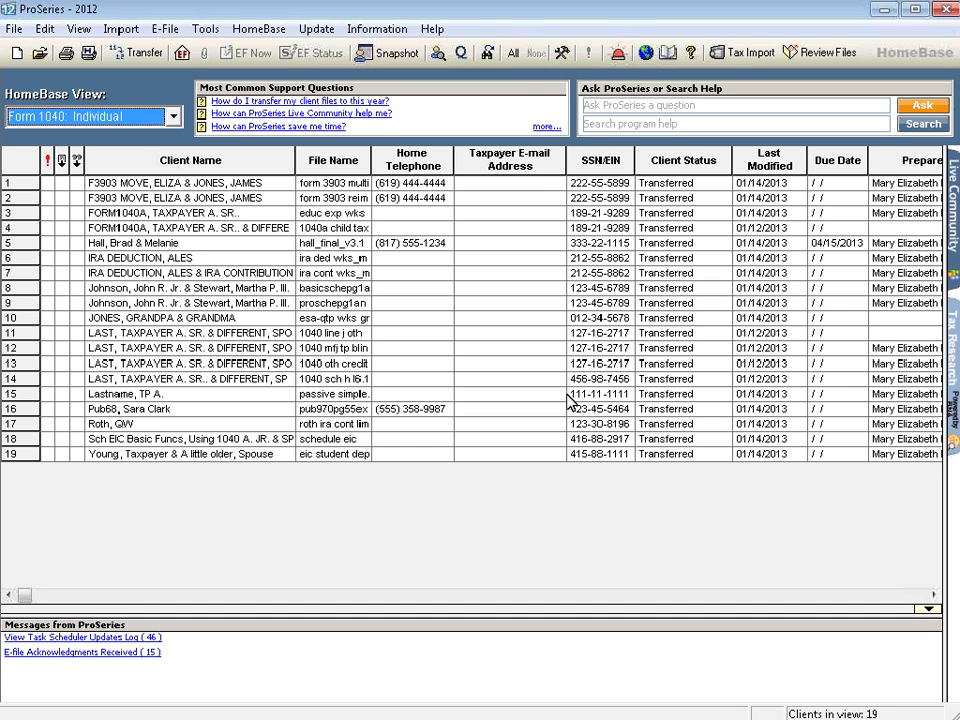
Find the client by last name in the full Form 1040: Individual list.
click(489, 53)
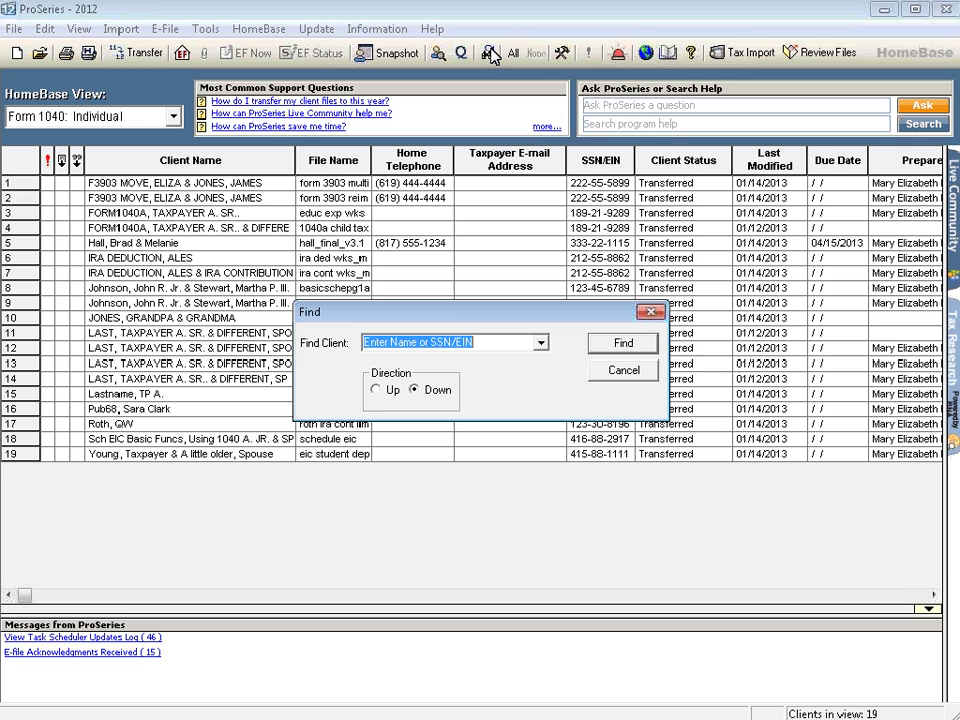
text(hall)
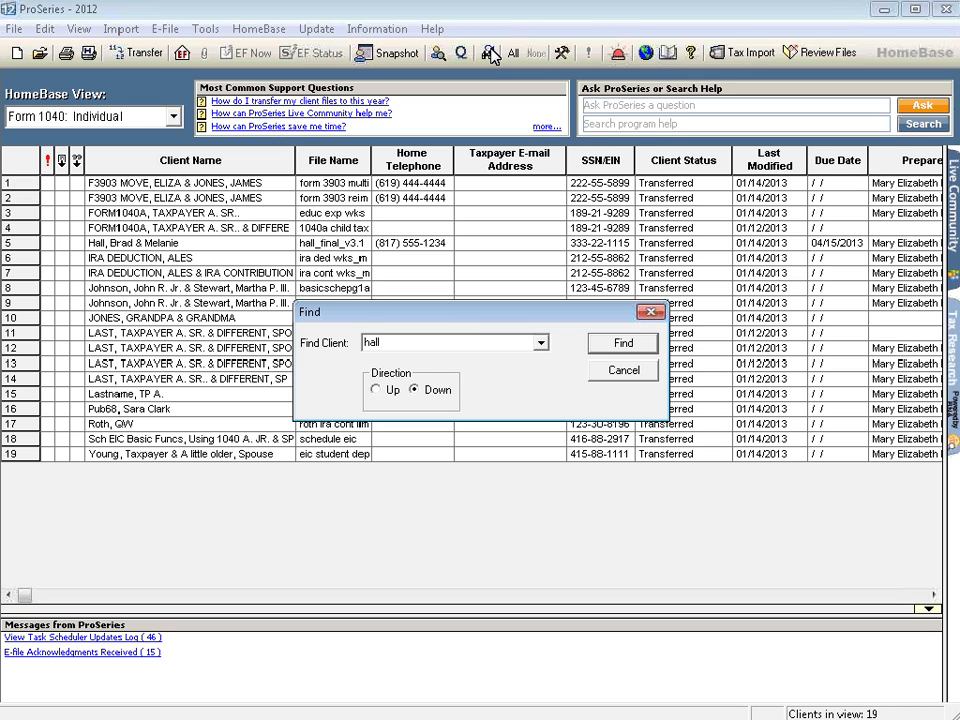
click(618, 344)
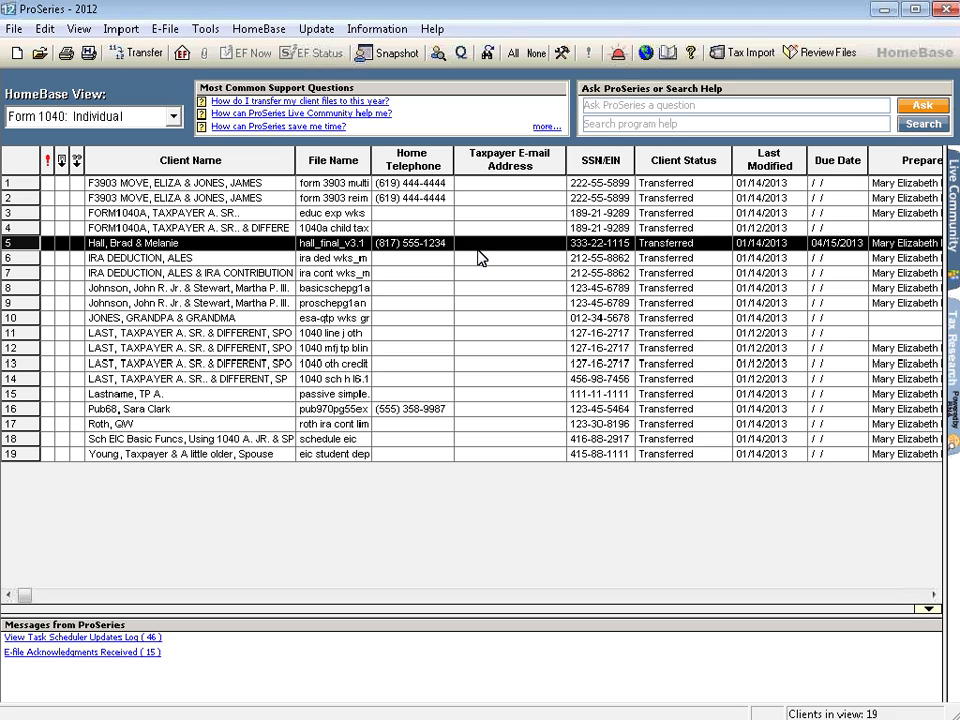
Sort the client list by SSN/EIN in descending order, save it as a new view named SSN, and check the list of views.
click(587, 165)
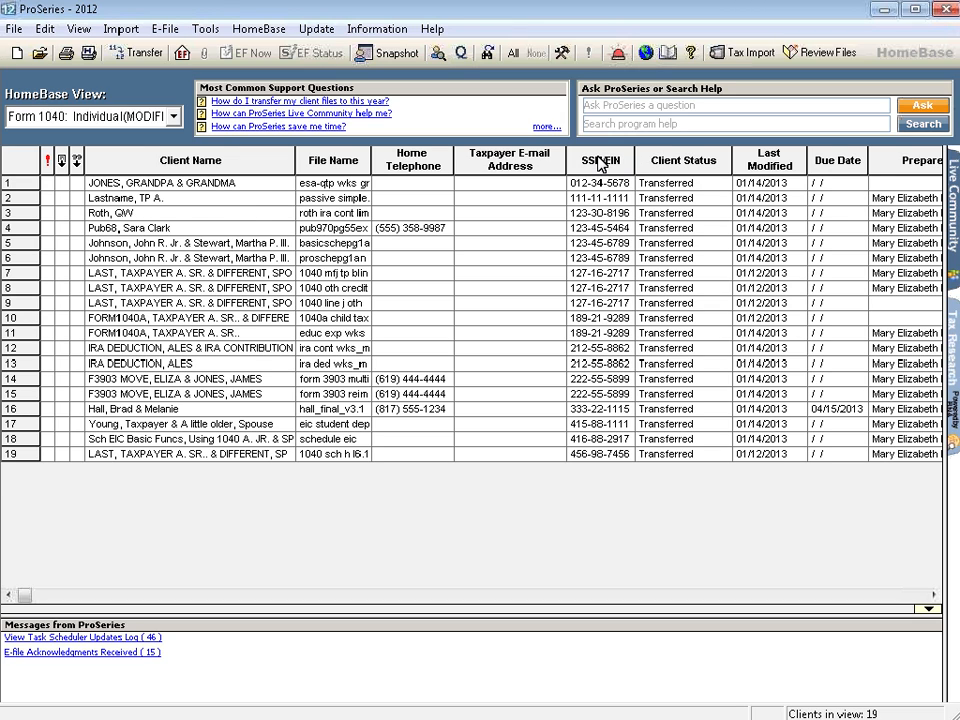
click(600, 163)
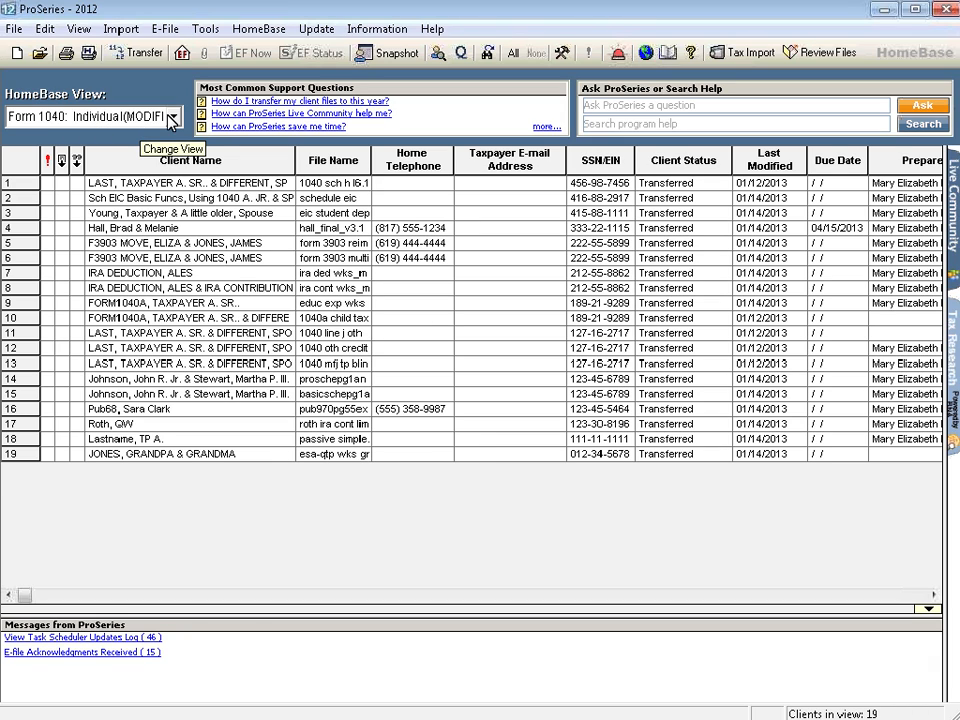
click(173, 117)
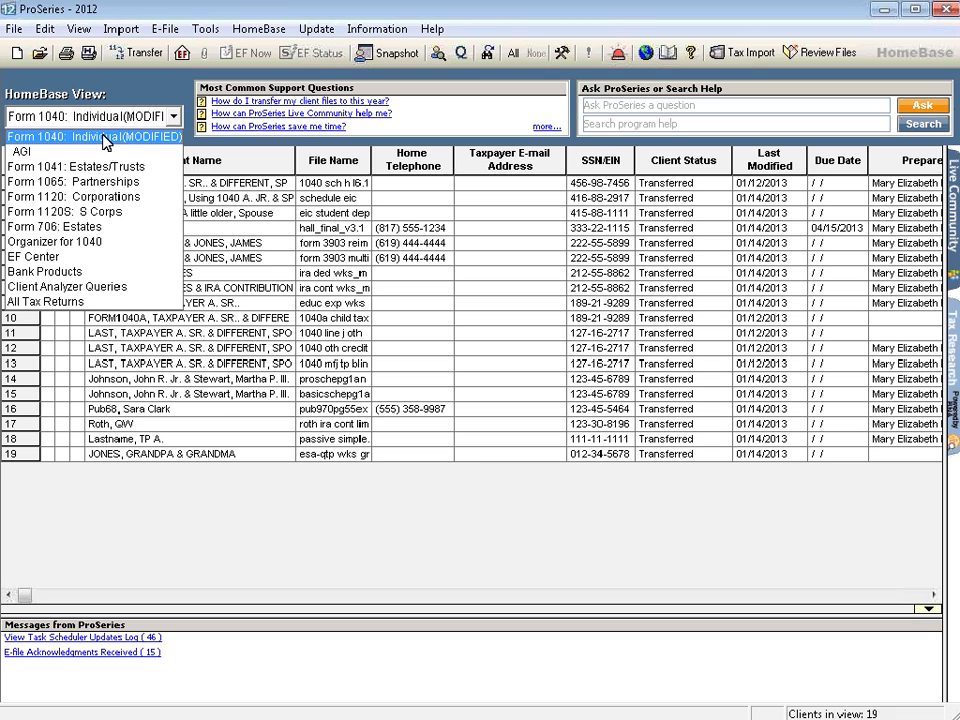
click(77, 118)
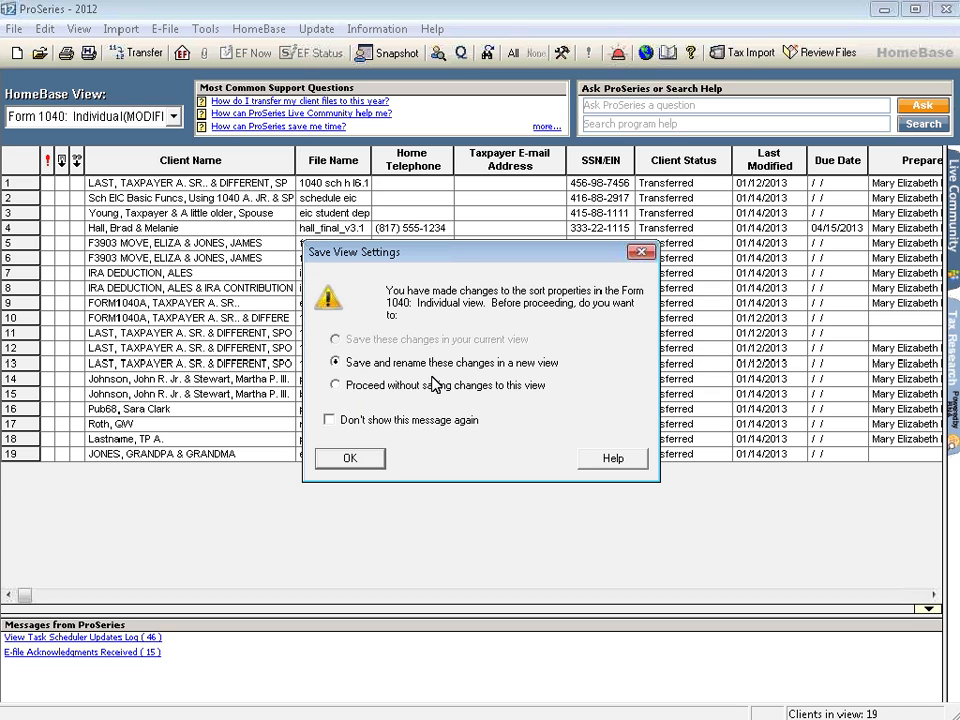
click(349, 457)
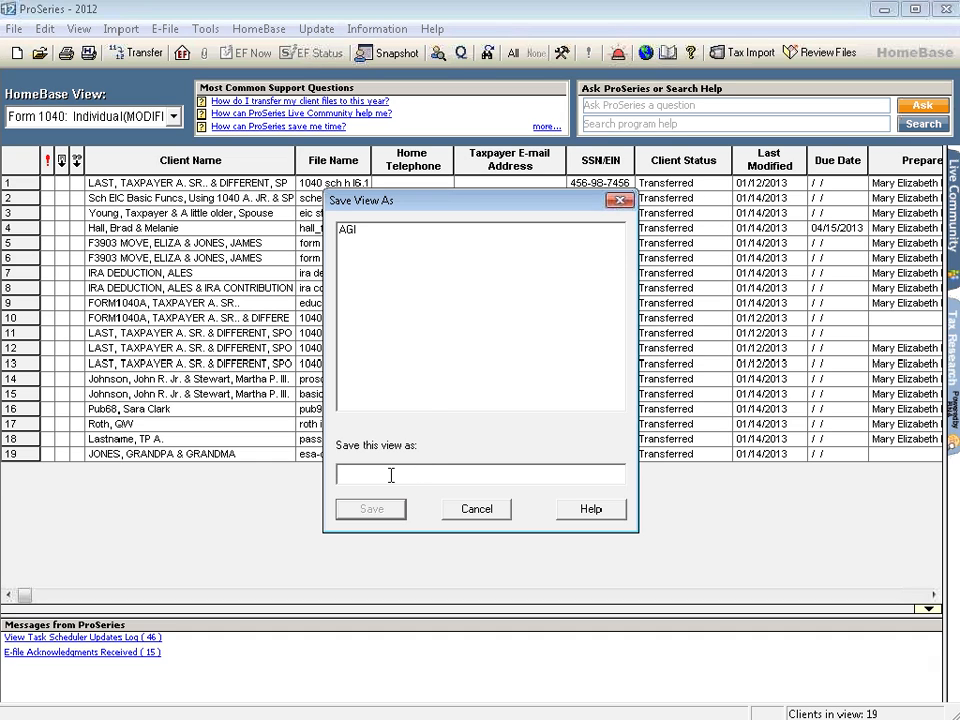
text(SSN)
click(369, 510)
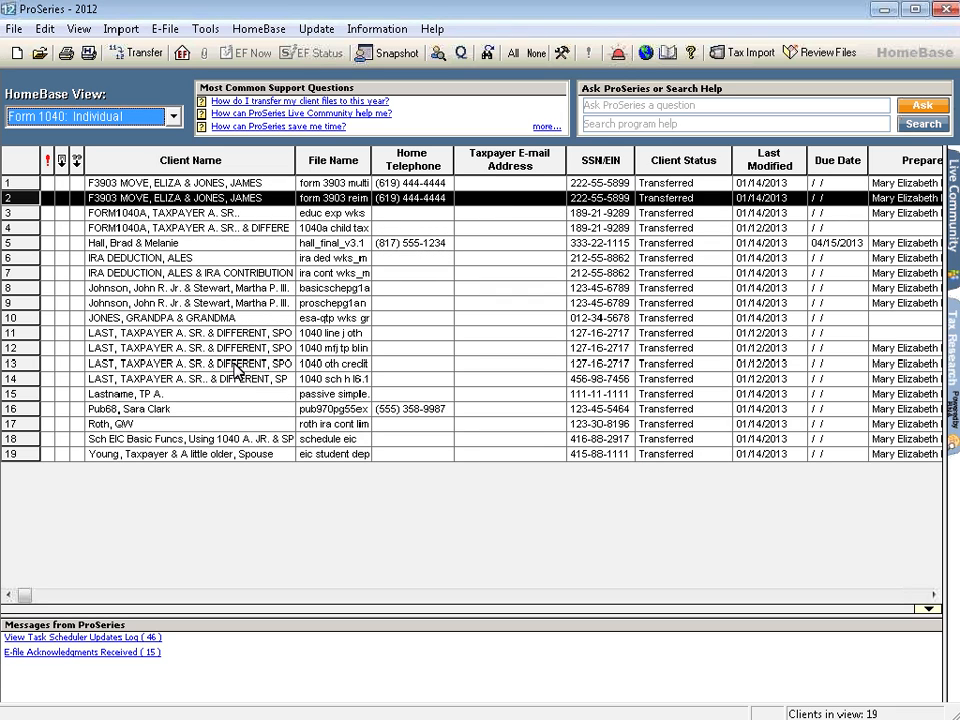
click(175, 117)
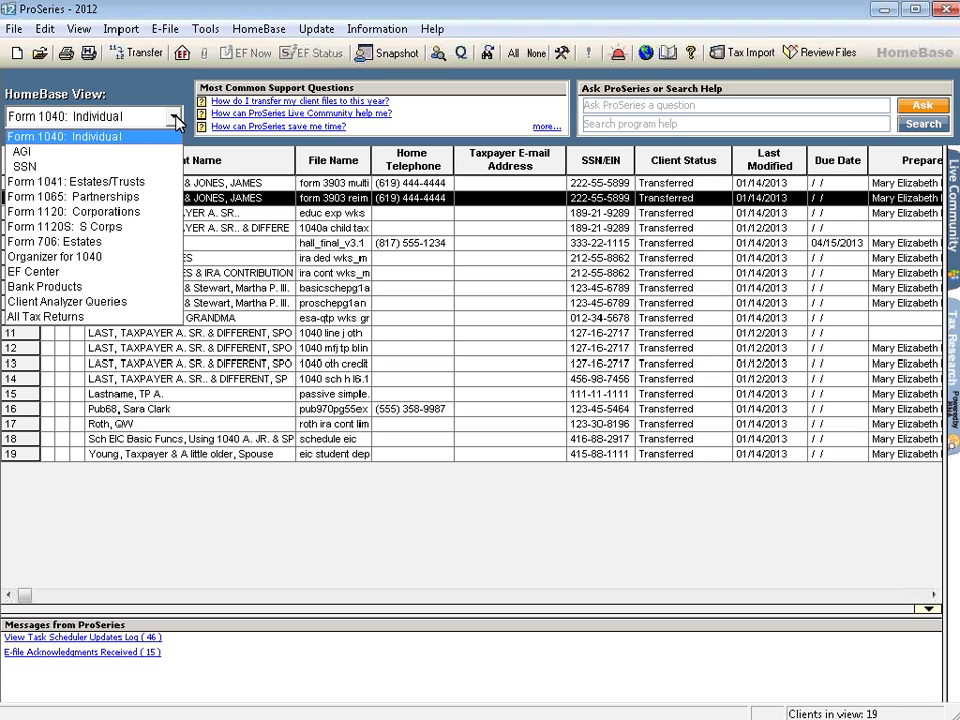
click(477, 540)
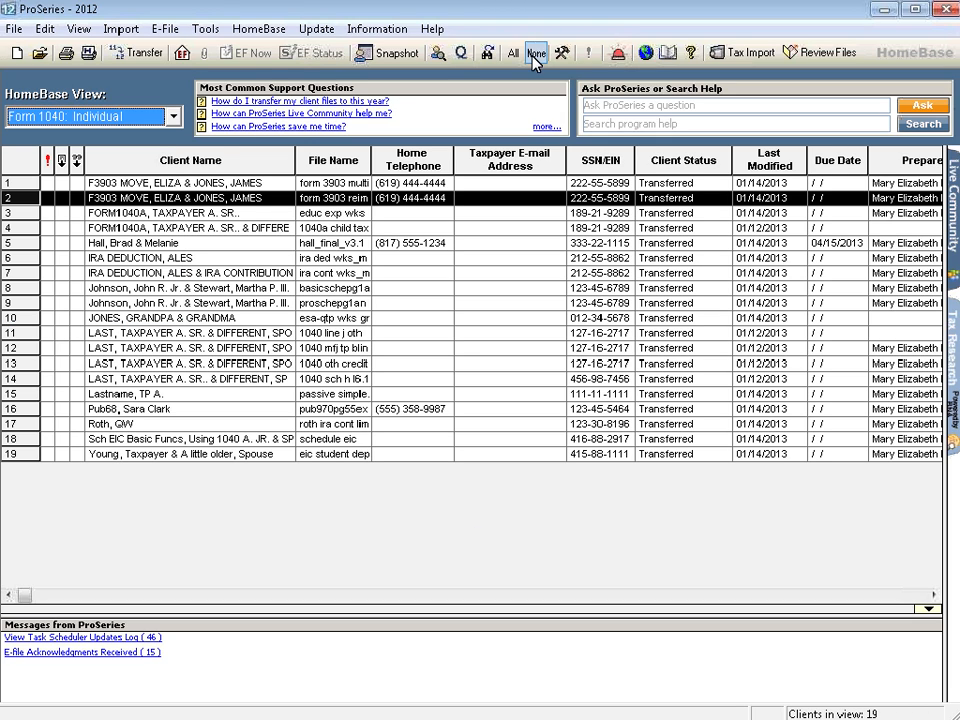
Remove the Due Date and Last Modified columns from the Form 1040: Individual view's column headings.
click(257, 31)
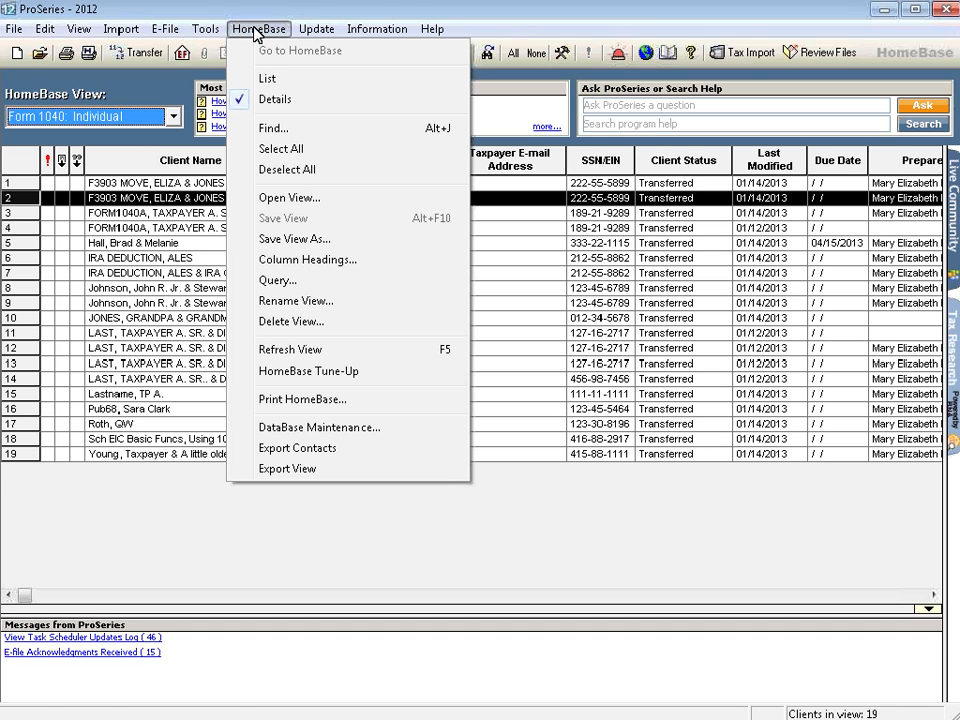
click(330, 263)
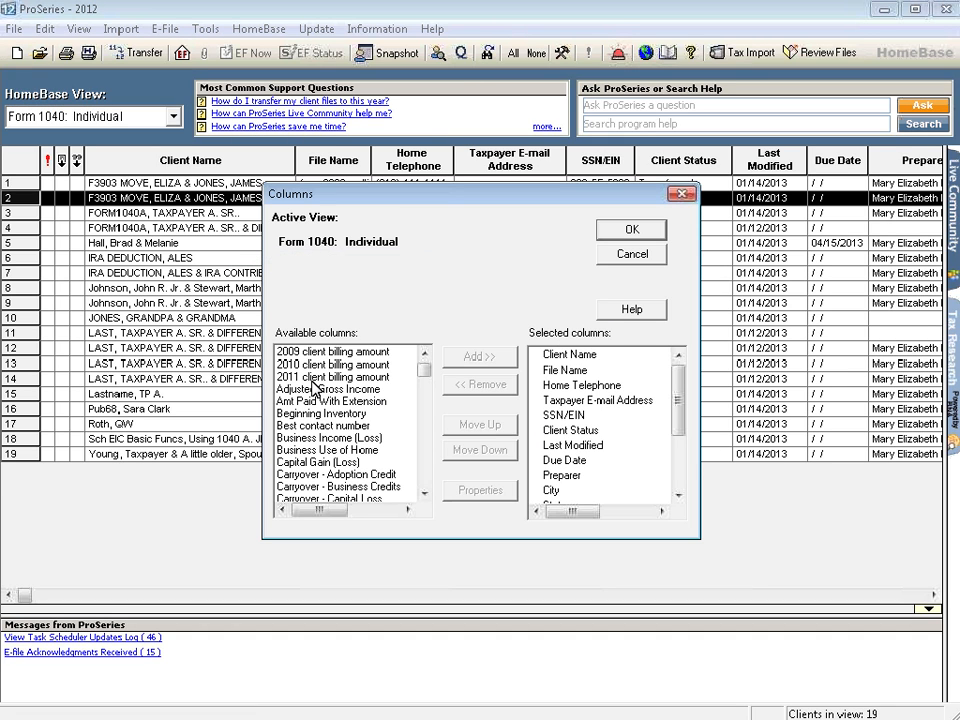
click(578, 461)
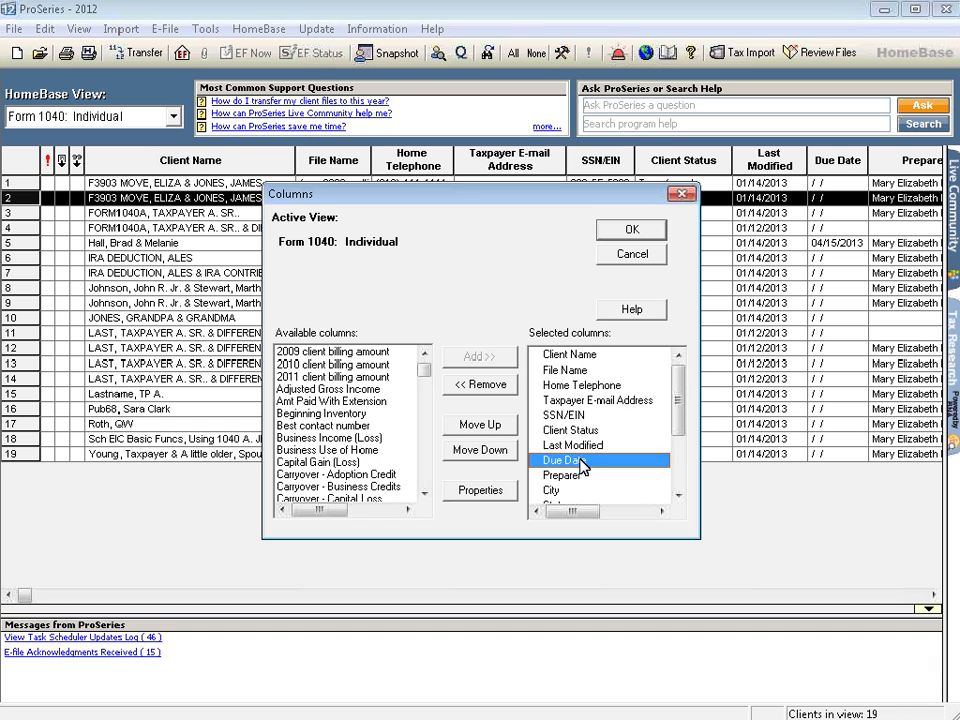
click(476, 386)
click(556, 445)
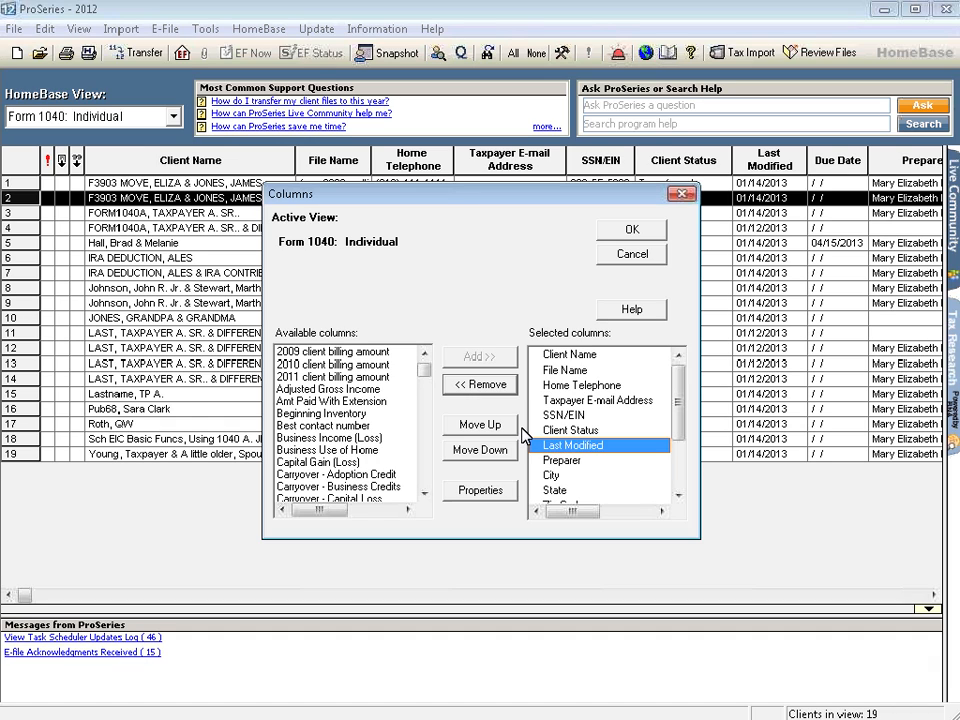
click(470, 390)
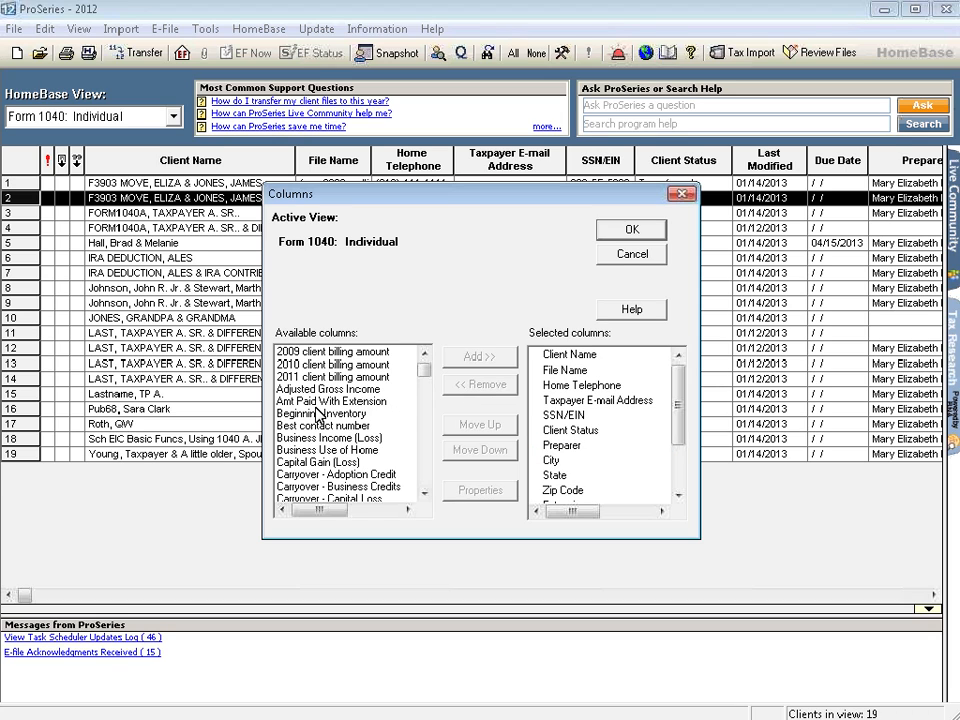
Add the Beginning Inventory and Best contact number columns to the view and apply the column changes.
click(345, 414)
click(471, 358)
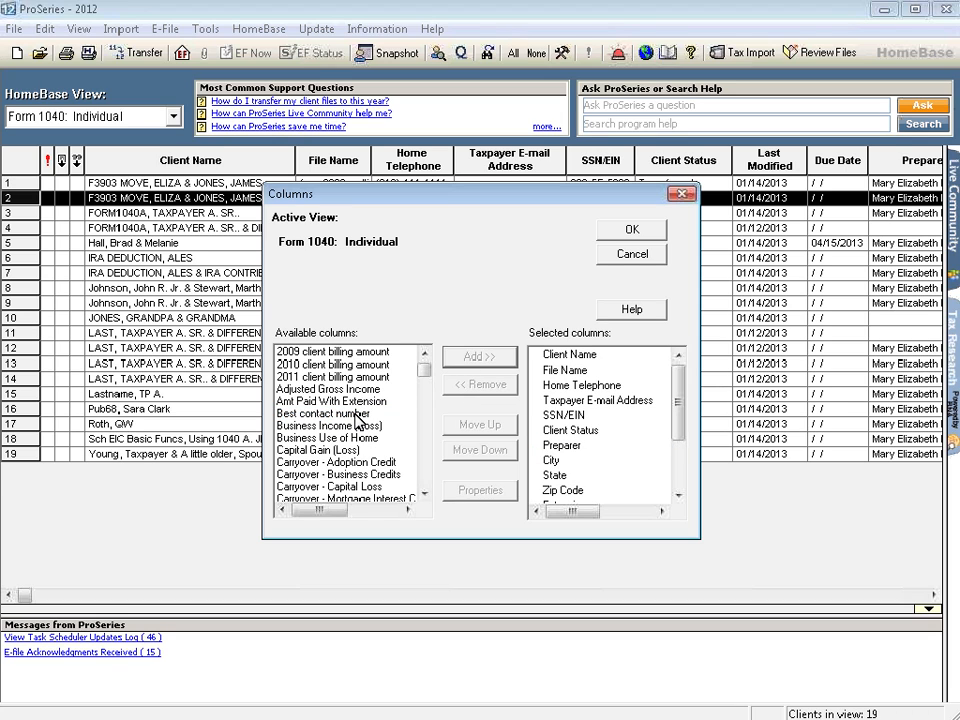
click(345, 415)
click(472, 358)
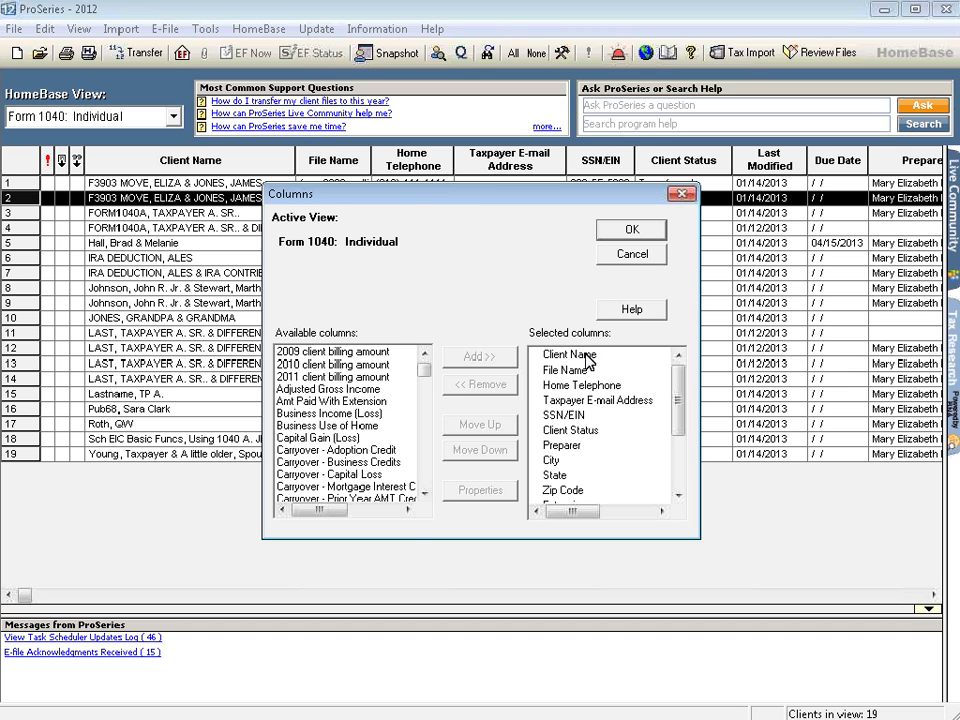
click(637, 231)
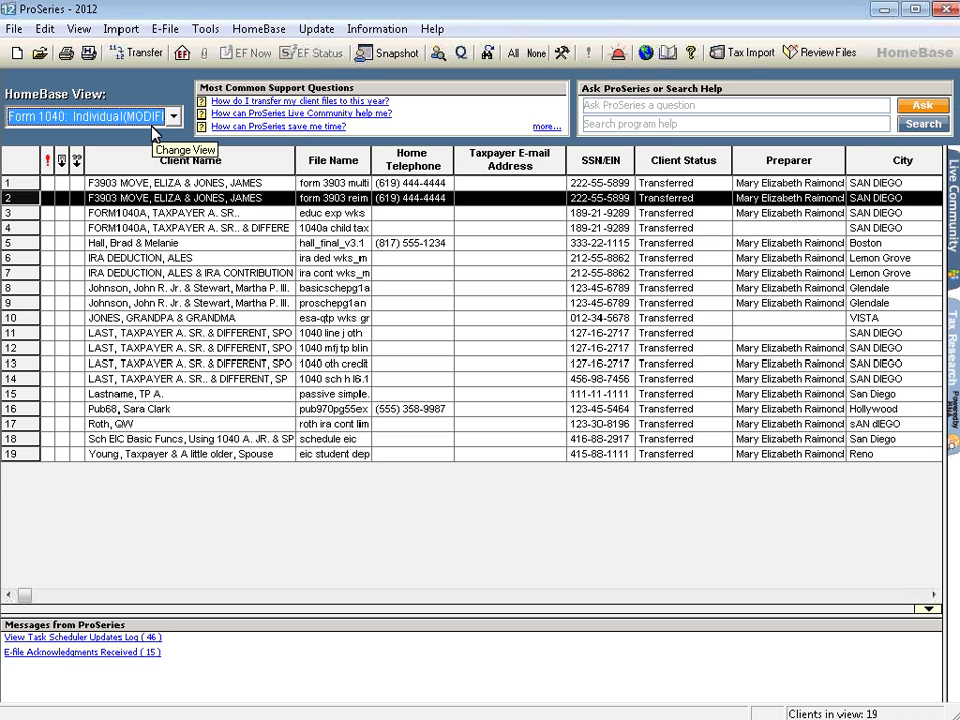
Save the modified column layout as a new view named Inventory.
click(246, 30)
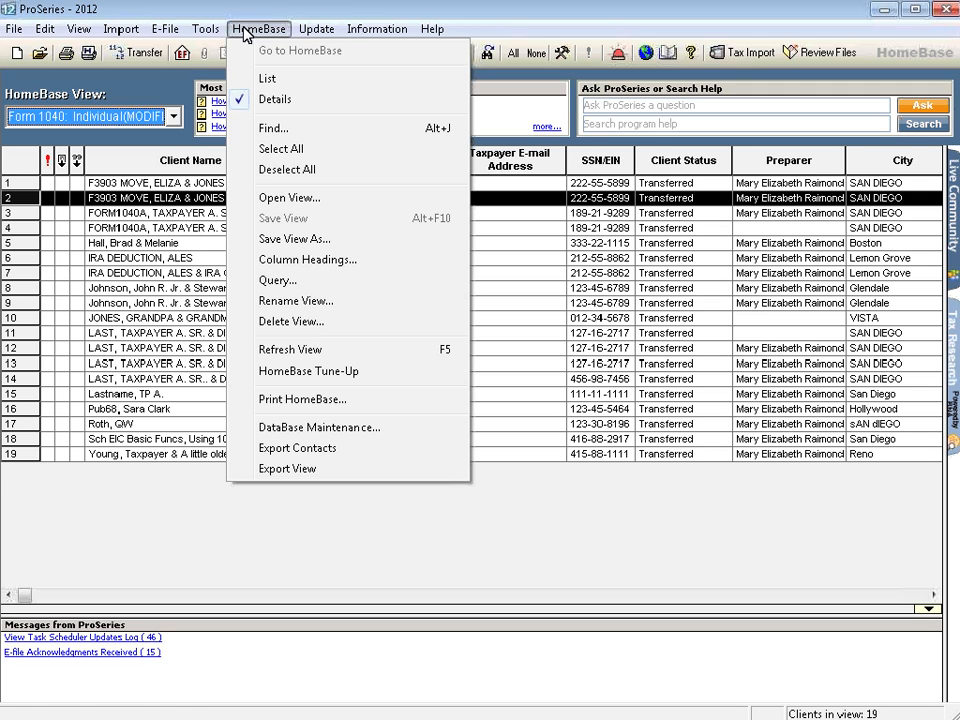
click(290, 241)
text(In)
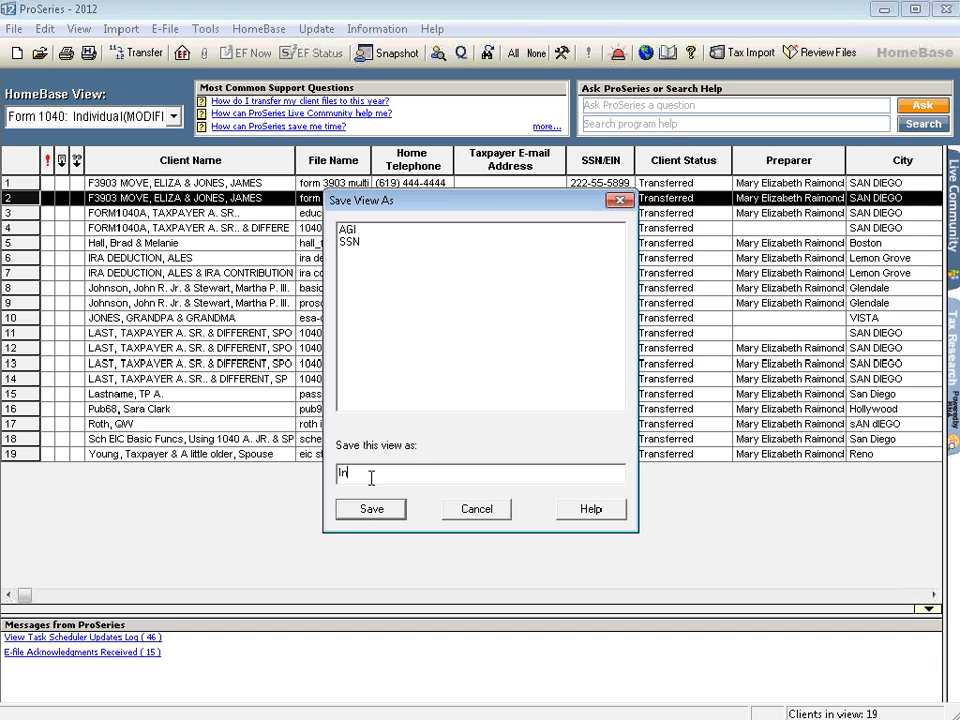
text(ventory)
click(371, 512)
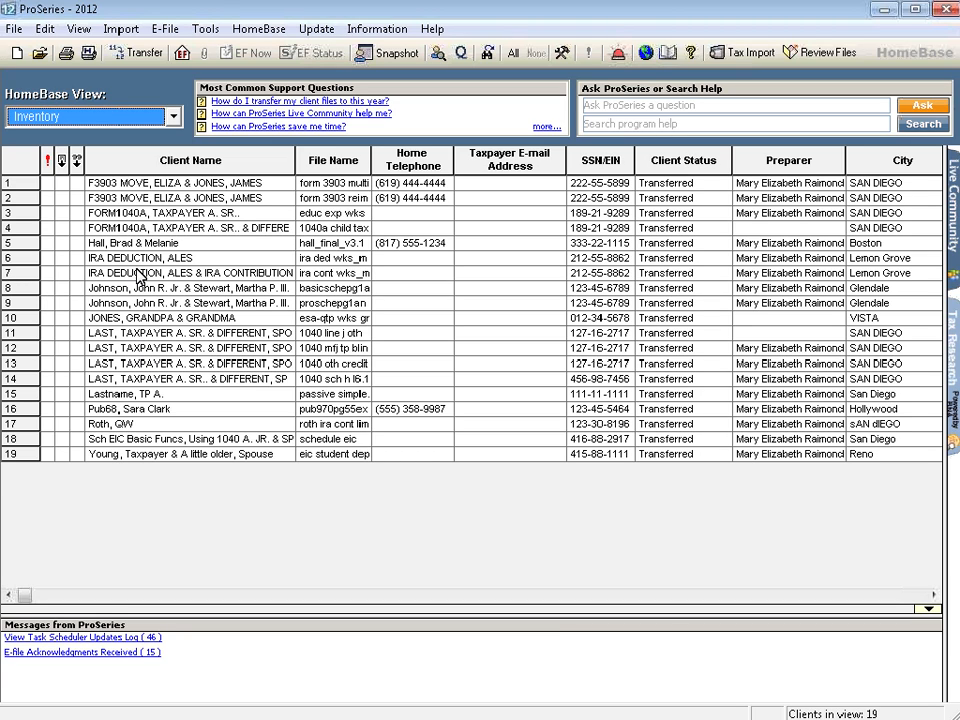
Select the clients in rows 3 through 6, 11, 14 and 17 together, and bring up the file commands for them.
click(110, 214)
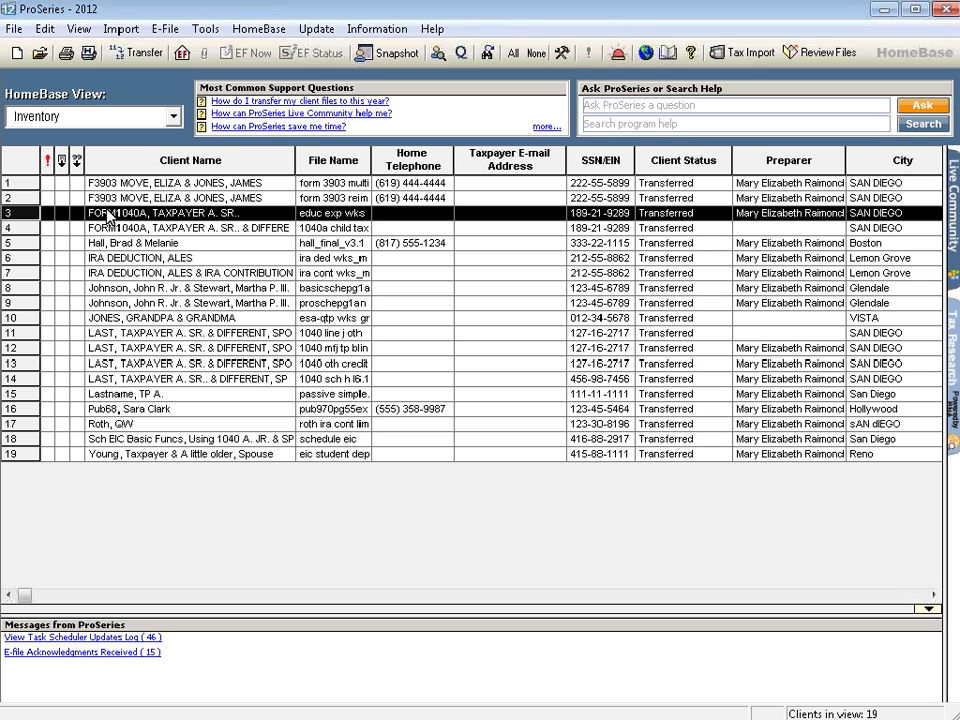
shift+click(107, 259)
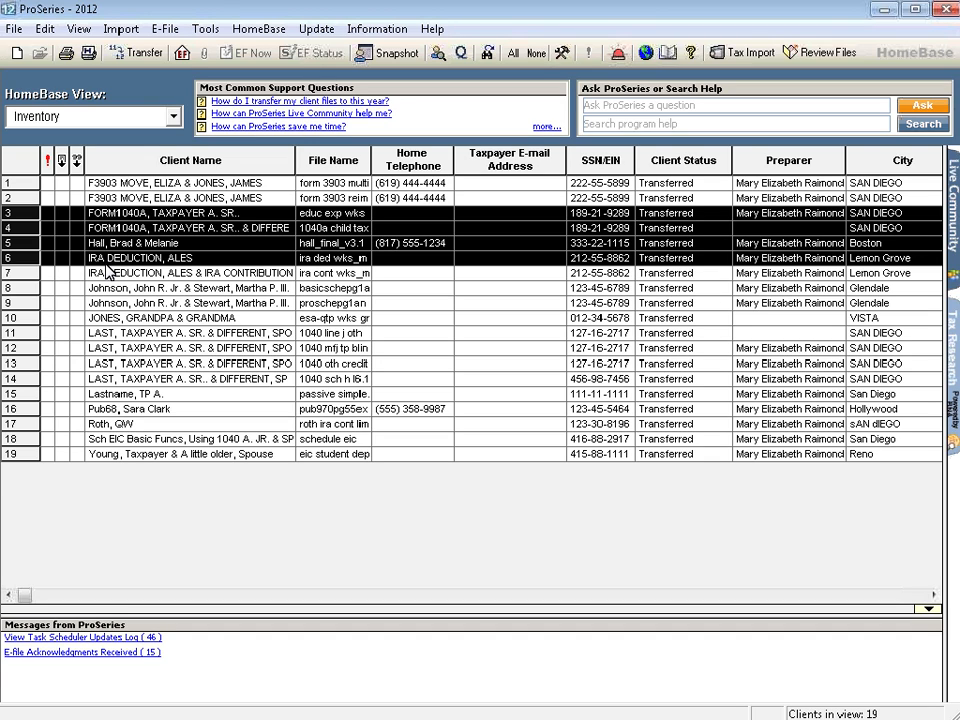
ctrl+click(127, 334)
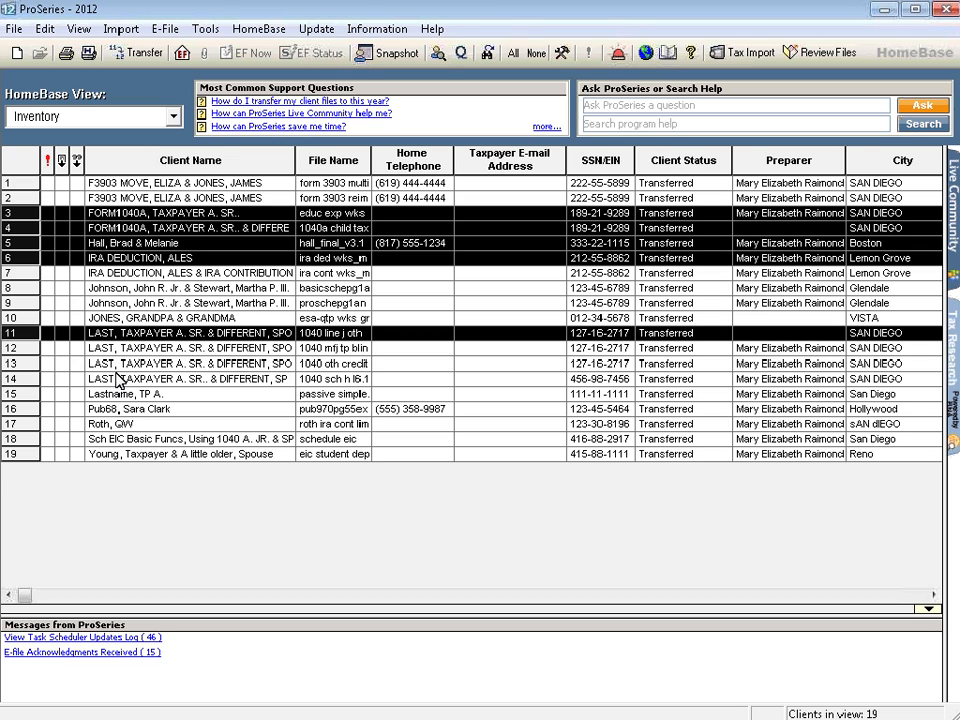
ctrl+click(118, 380)
ctrl+click(110, 424)
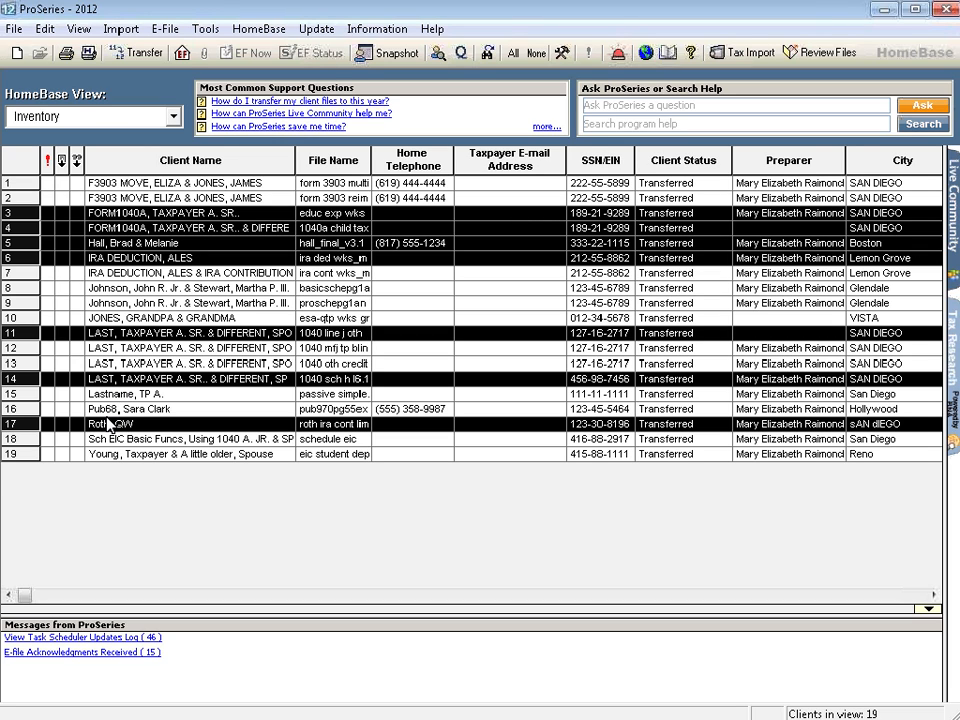
click(15, 30)
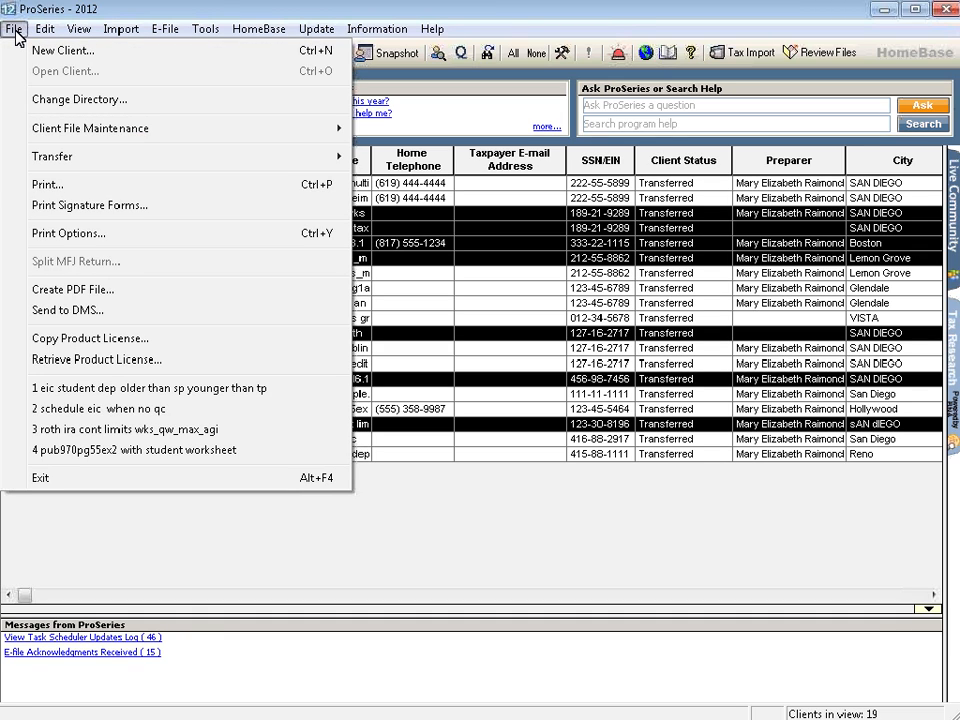